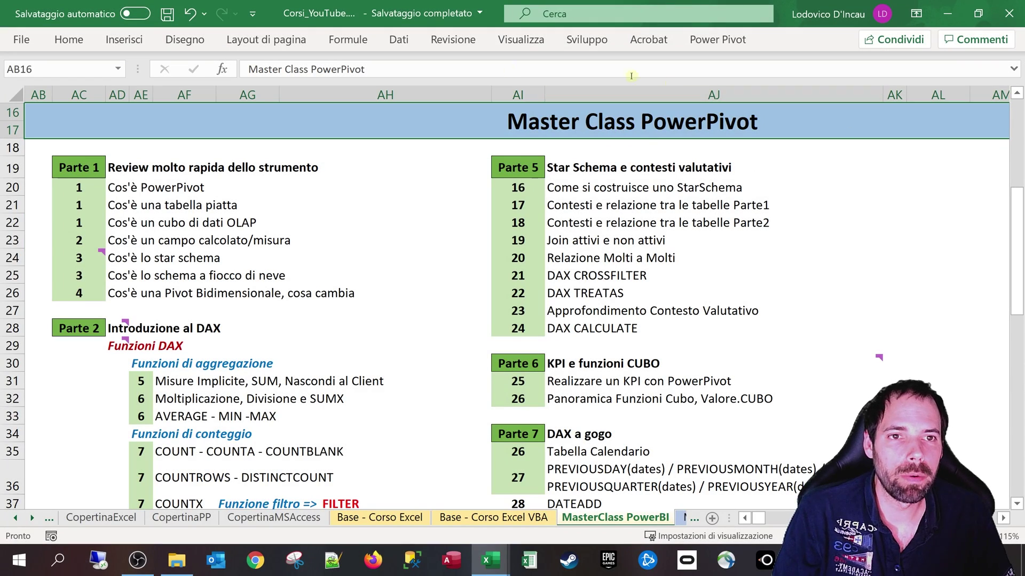
Step: Look over index lessons 27 (PREVIOUSDAY) and 28 (DATEADD), then switch to L29_DateAdd.xlsb
{"action": "scroll", "coordinate": [661, 401], "scroll_direction": "down", "scroll_amount": 3}
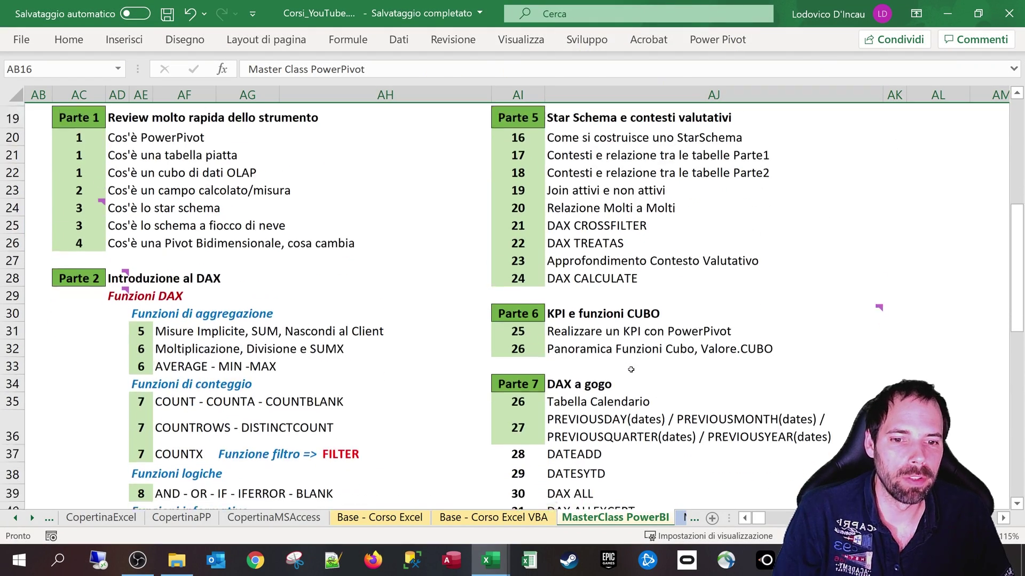
{"action": "left_click", "coordinate": [522, 345]}
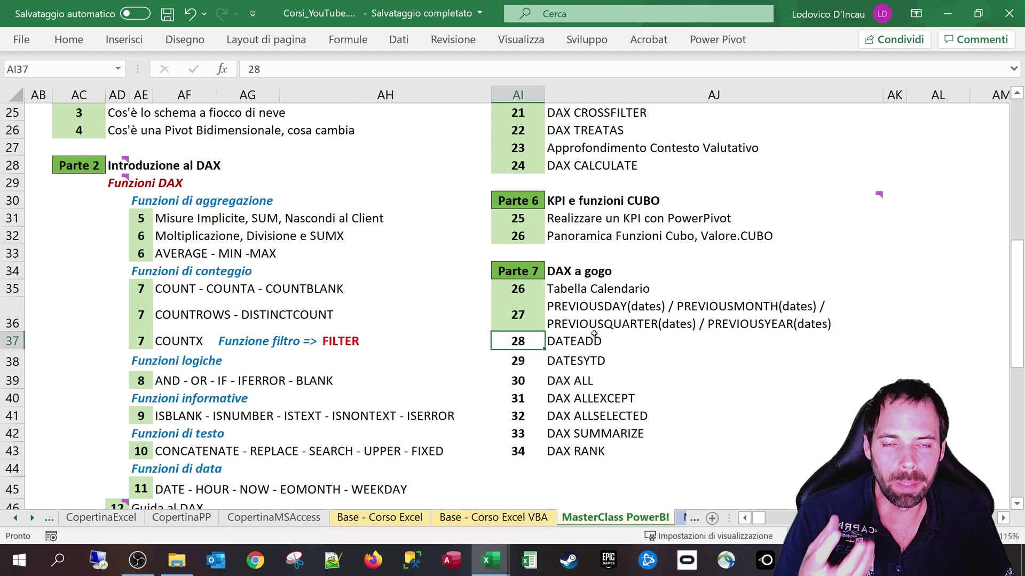
{"action": "left_click", "coordinate": [564, 321]}
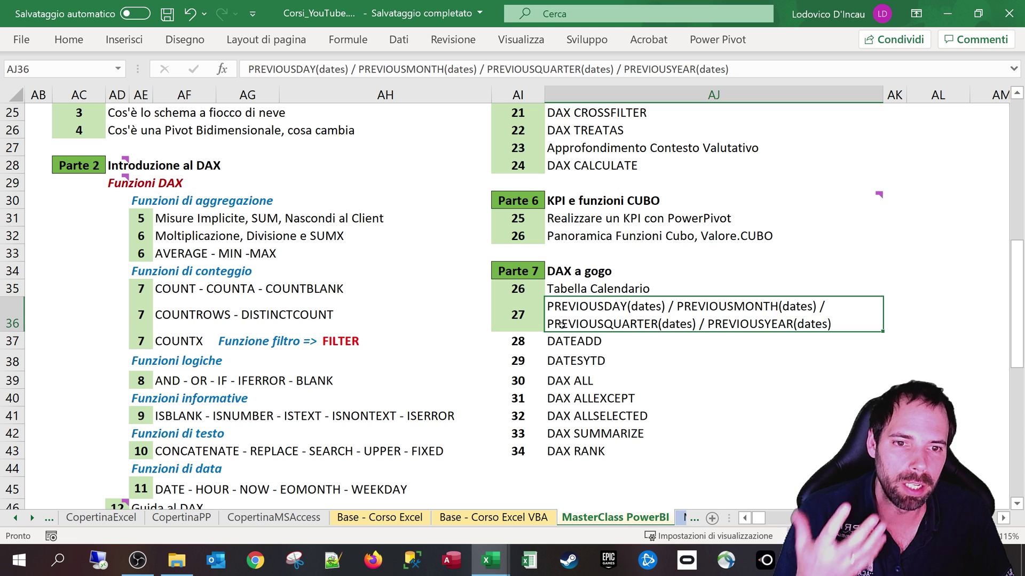
{"action": "left_click", "coordinate": [525, 321]}
{"action": "mouse_move", "coordinate": [491, 560]}
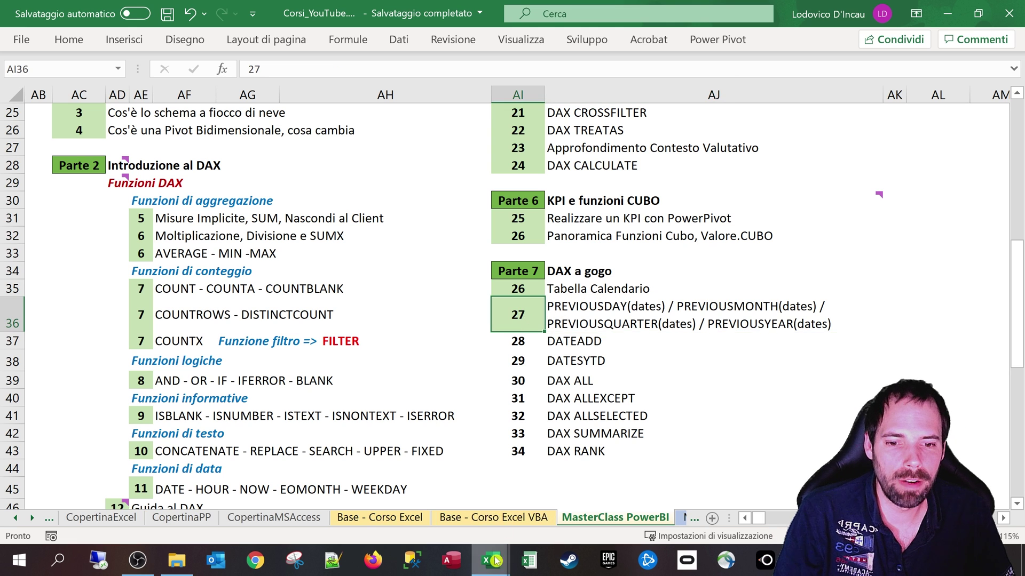
{"action": "left_click", "coordinate": [519, 493]}
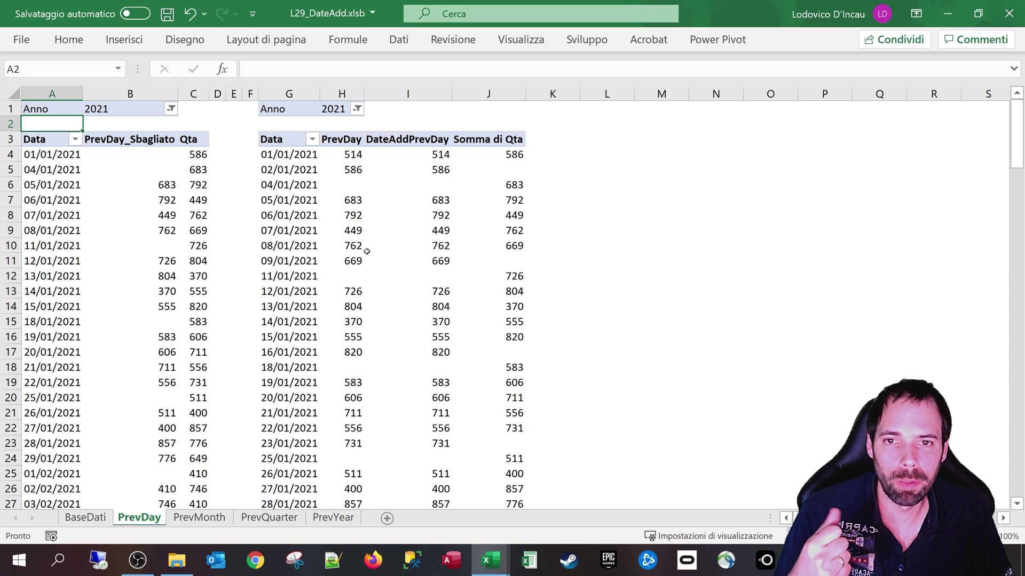
Step: Select a PrevDay pivot cell and inspect the BaseDati Data, Prodotto and Qta columns
{"action": "left_click", "coordinate": [346, 201]}
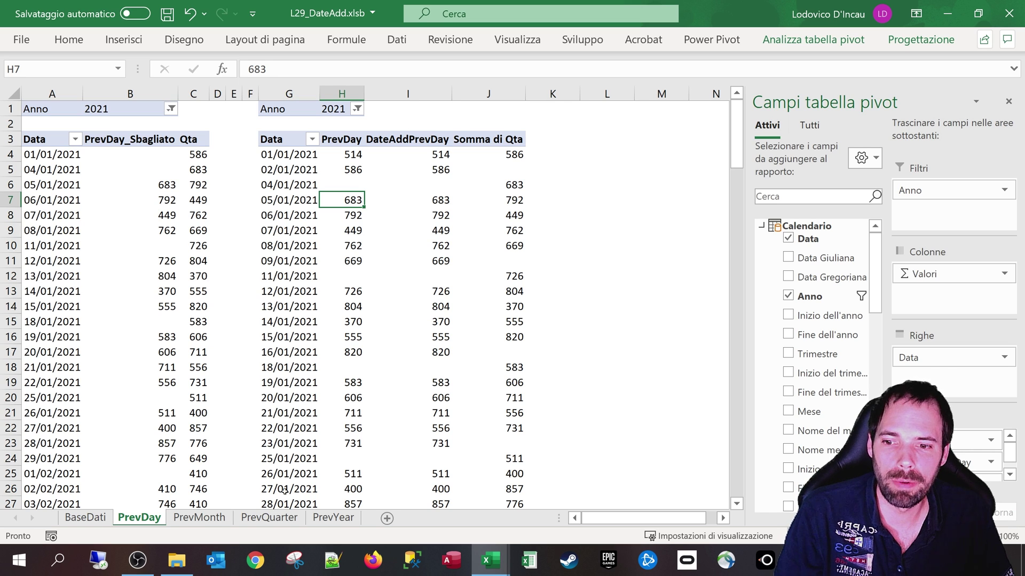
{"action": "left_click", "coordinate": [83, 518]}
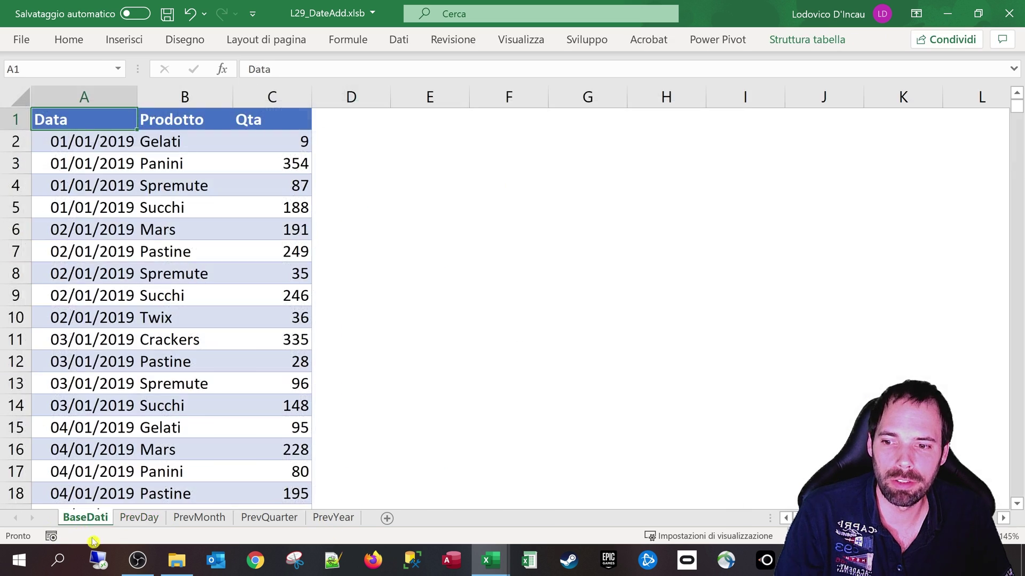
{"action": "left_click_drag", "start_coordinate": [84, 97], "coordinate": [297, 92]}
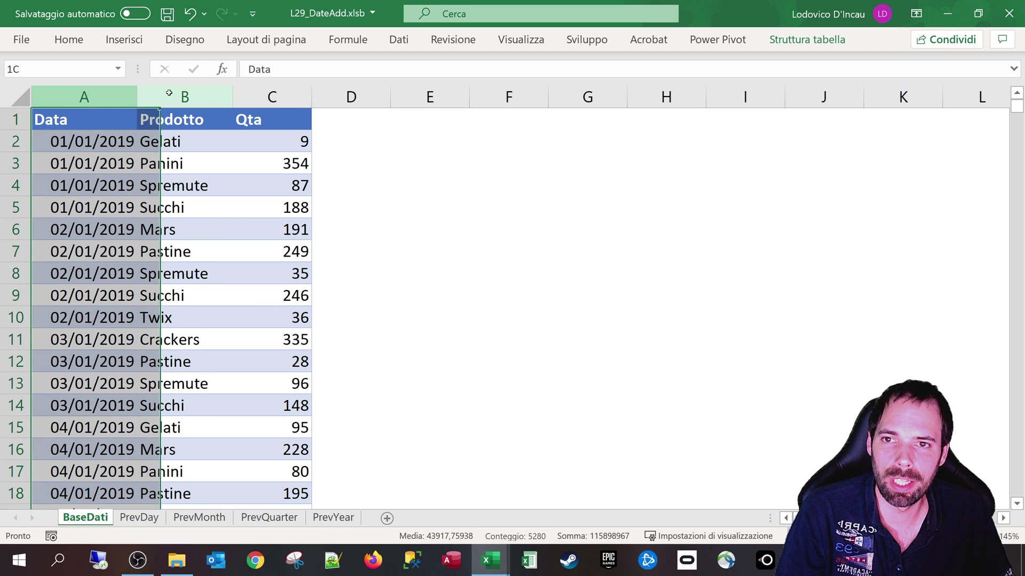
{"action": "left_click", "coordinate": [138, 517]}
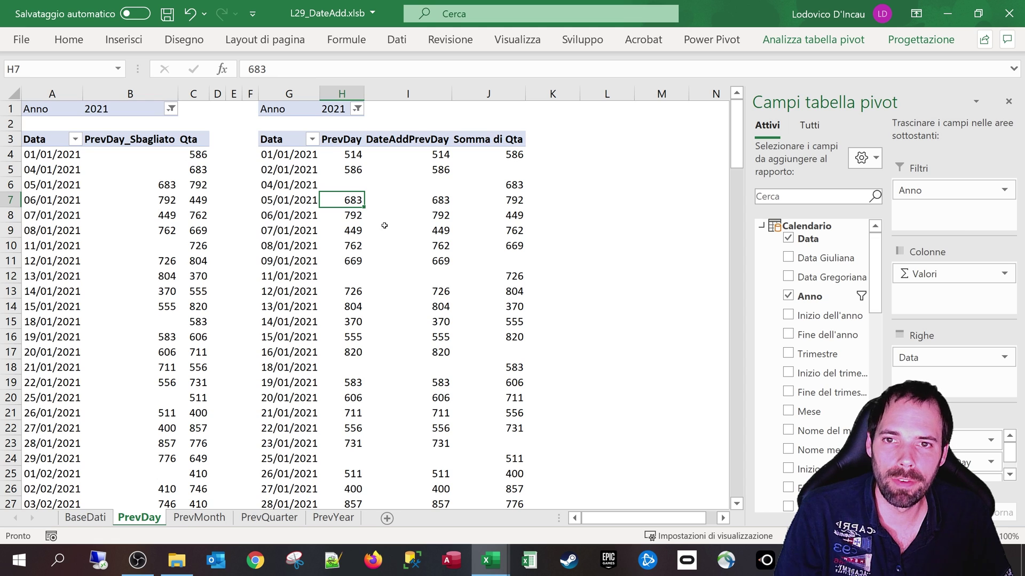
Step: Compare the PrevDay values with dates and Somma di Qta, e.g. 586 for 02/01/2021
{"action": "left_click_drag", "start_coordinate": [340, 144], "coordinate": [347, 383]}
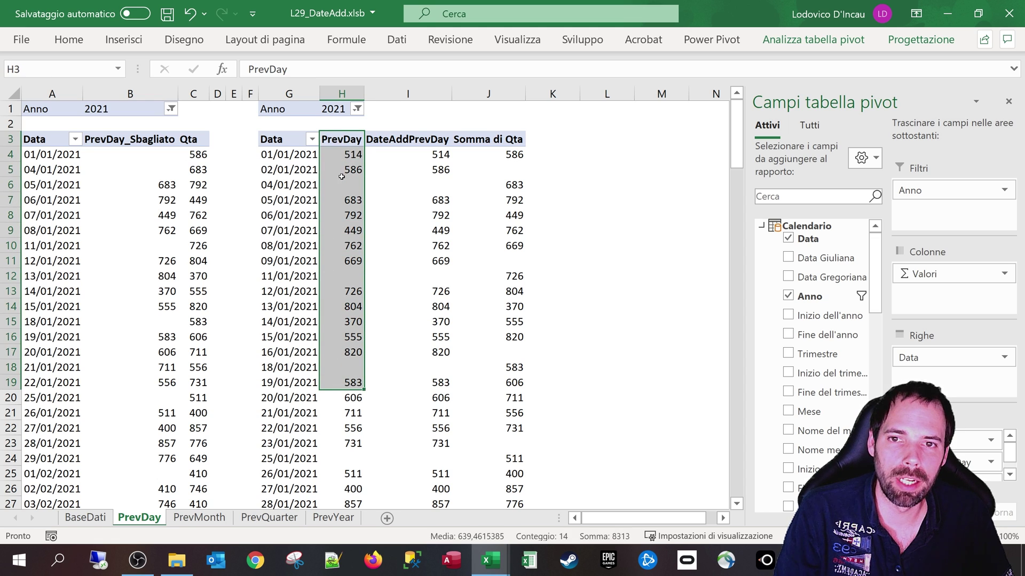
{"action": "left_click", "coordinate": [342, 171]}
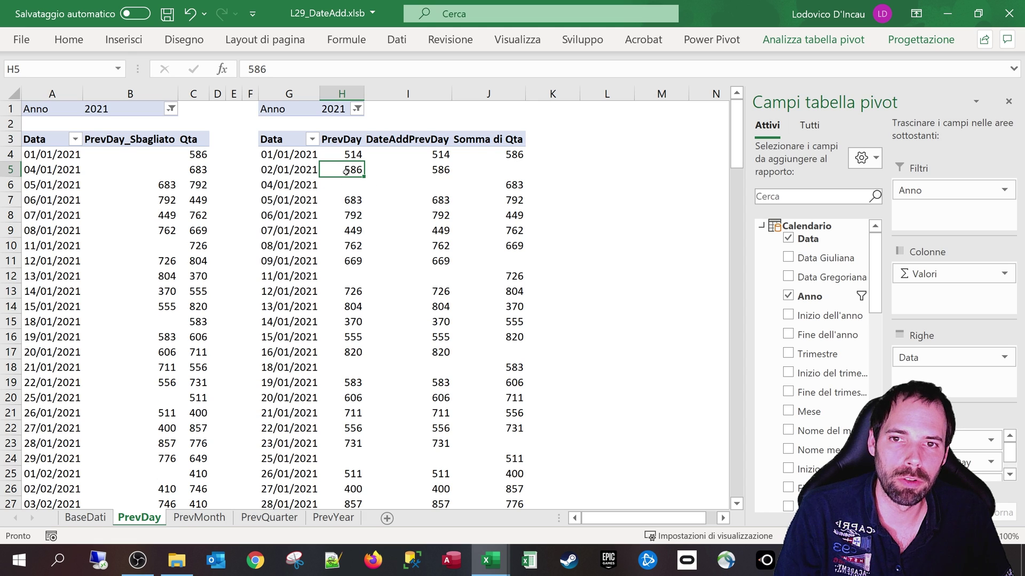
{"action": "left_click", "coordinate": [513, 154]}
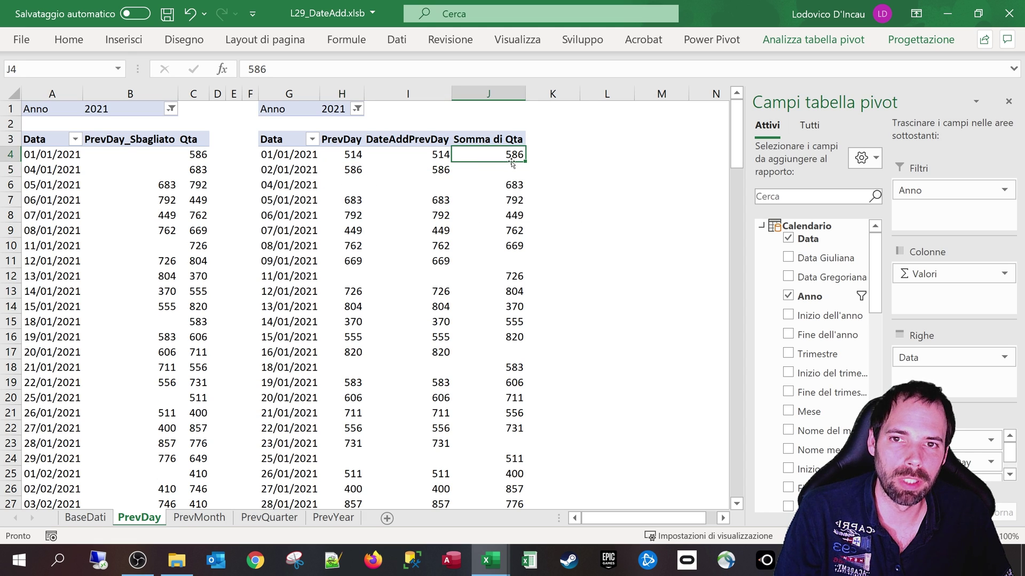
{"action": "left_click", "coordinate": [298, 154]}
{"action": "left_click", "coordinate": [297, 170]}
{"action": "left_click", "coordinate": [353, 170]}
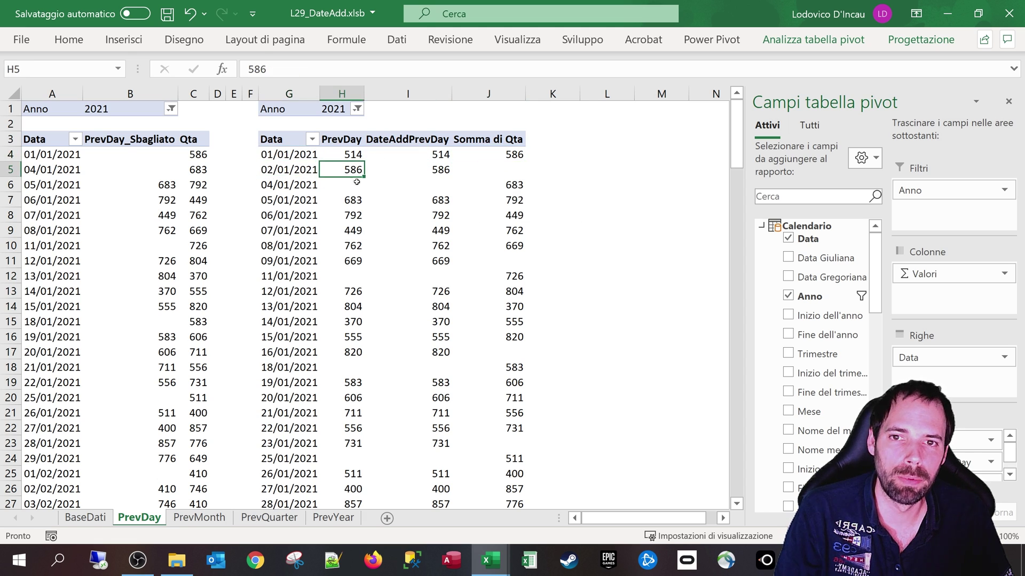
Step: Review the PrevMonth, PrevYear and PrevQuarter pivots, including NextQuarter values like 41.761
{"action": "left_click", "coordinate": [208, 519]}
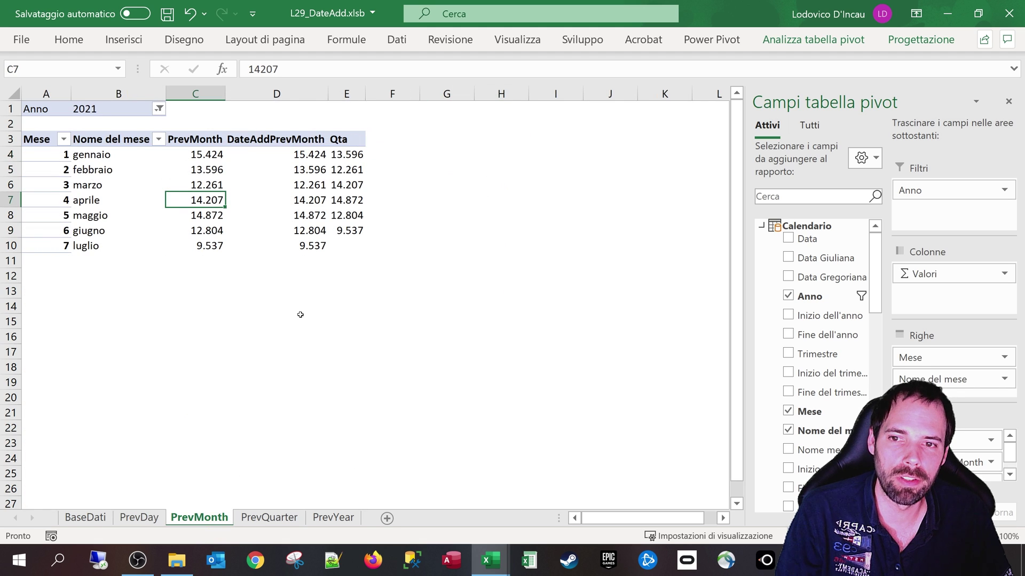
{"action": "left_click", "coordinate": [270, 518]}
{"action": "left_click", "coordinate": [339, 522]}
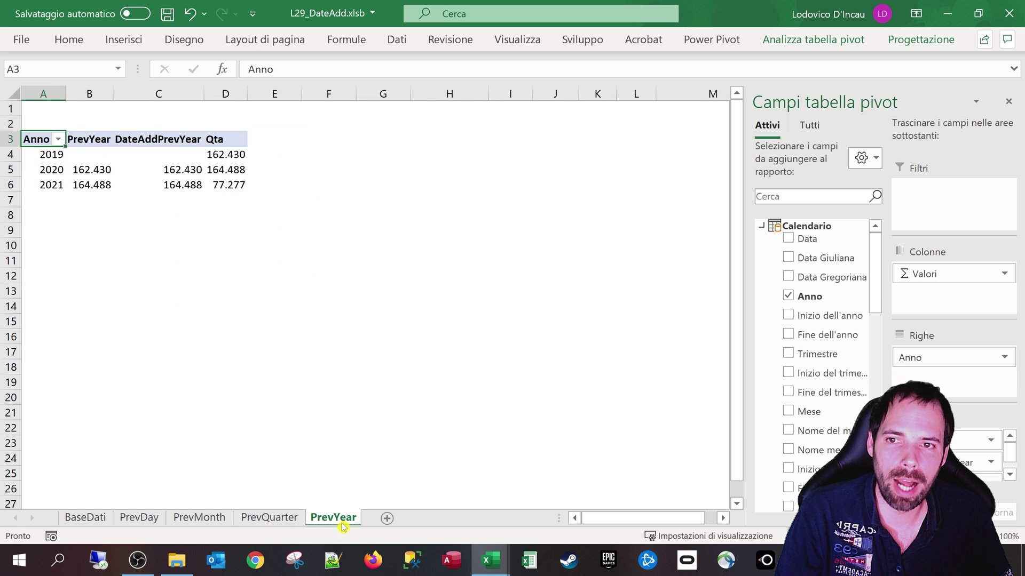
{"action": "left_click", "coordinate": [270, 517]}
{"action": "left_click_drag", "start_coordinate": [284, 139], "coordinate": [283, 293]}
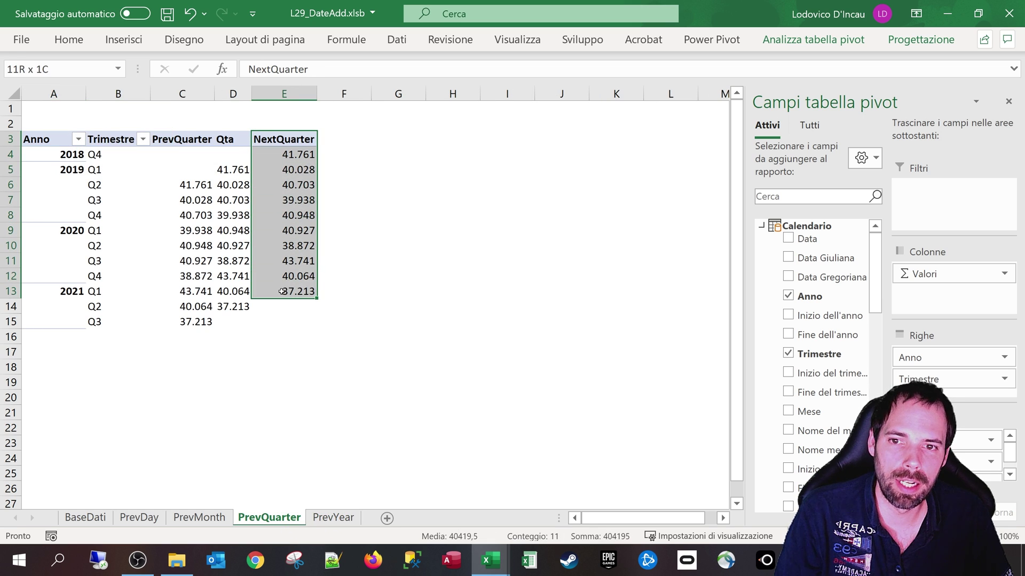
{"action": "left_click", "coordinate": [286, 151]}
{"action": "left_click", "coordinate": [183, 189]}
{"action": "left_click", "coordinate": [309, 155]}
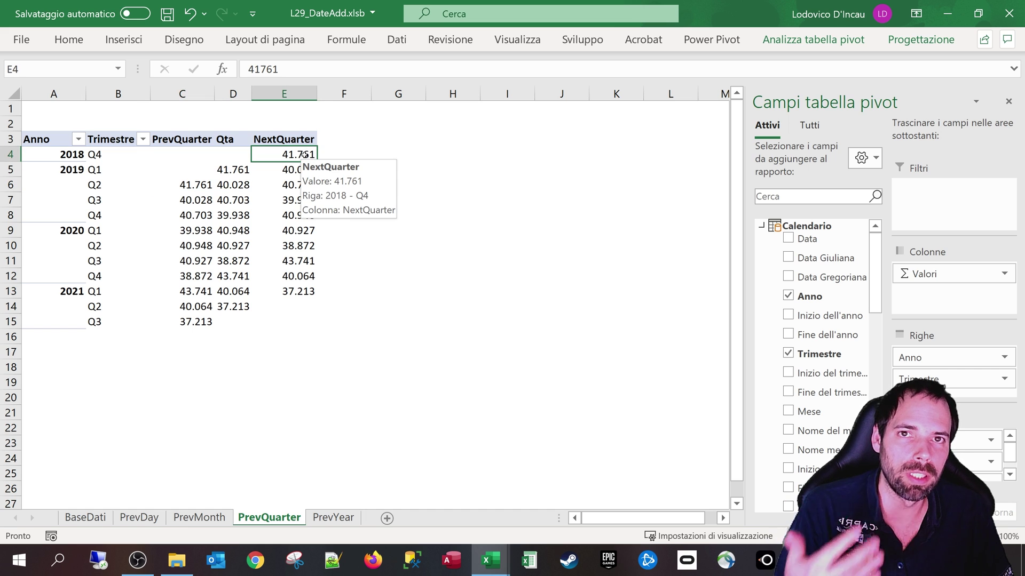
Step: Compare the DateAddPrevDay column on PrevDay with DateAddPrevMonth values on PrevMonth
{"action": "left_click", "coordinate": [138, 526]}
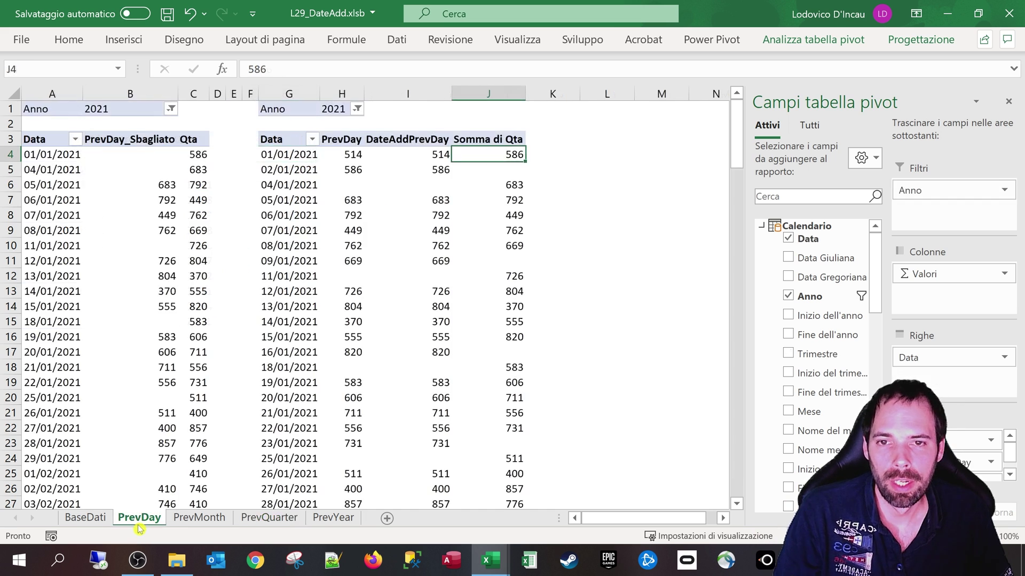
{"action": "left_click", "coordinate": [424, 171]}
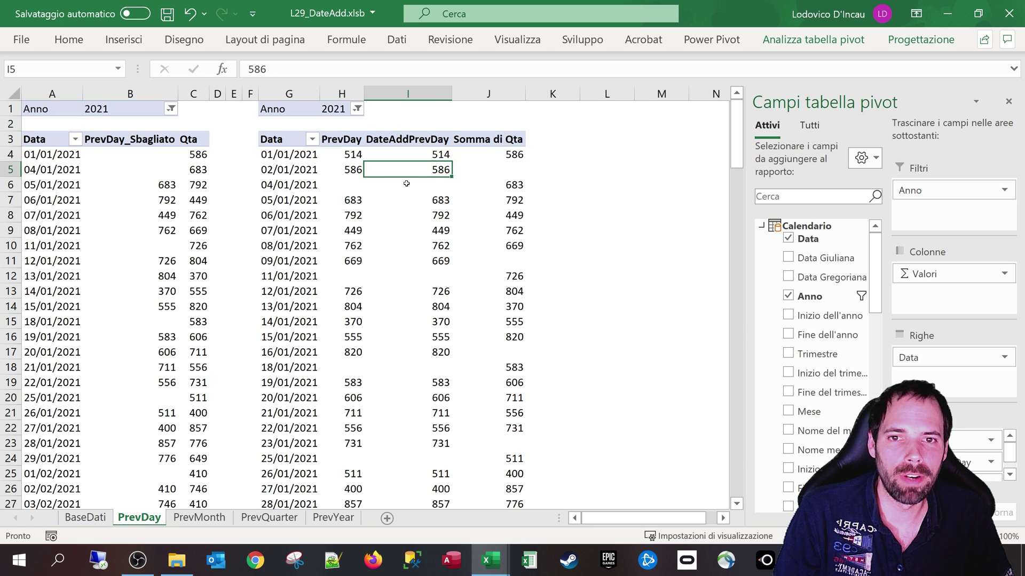
{"action": "left_click_drag", "start_coordinate": [420, 138], "coordinate": [407, 355]}
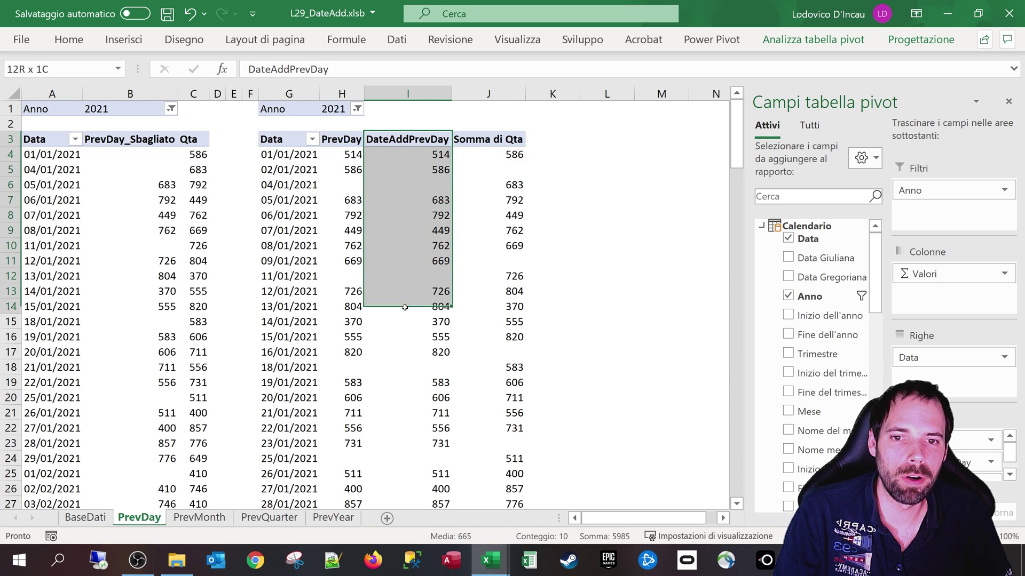
{"action": "left_click", "coordinate": [224, 516]}
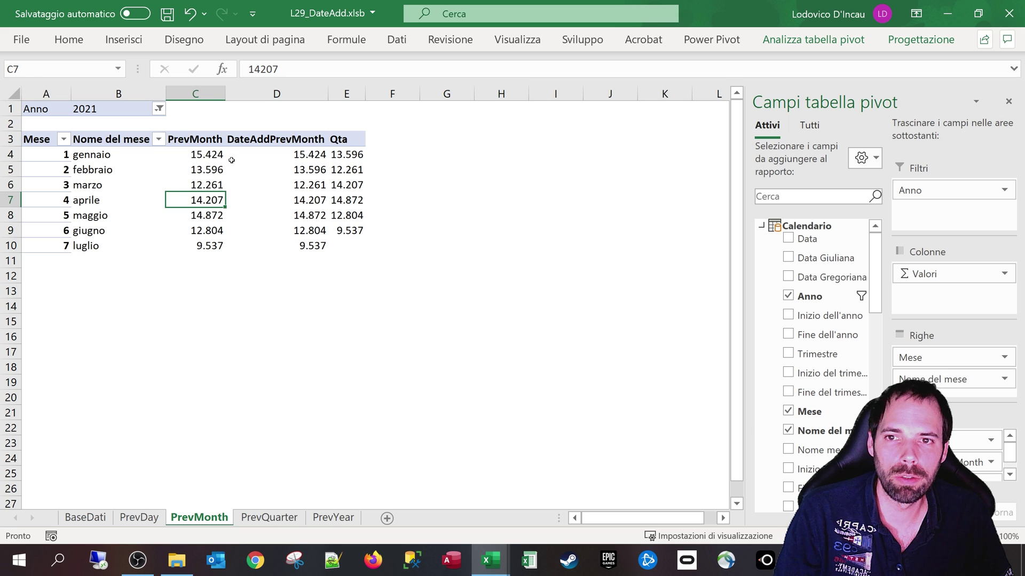
{"action": "left_click_drag", "start_coordinate": [300, 154], "coordinate": [285, 248]}
{"action": "left_click", "coordinate": [139, 518]}
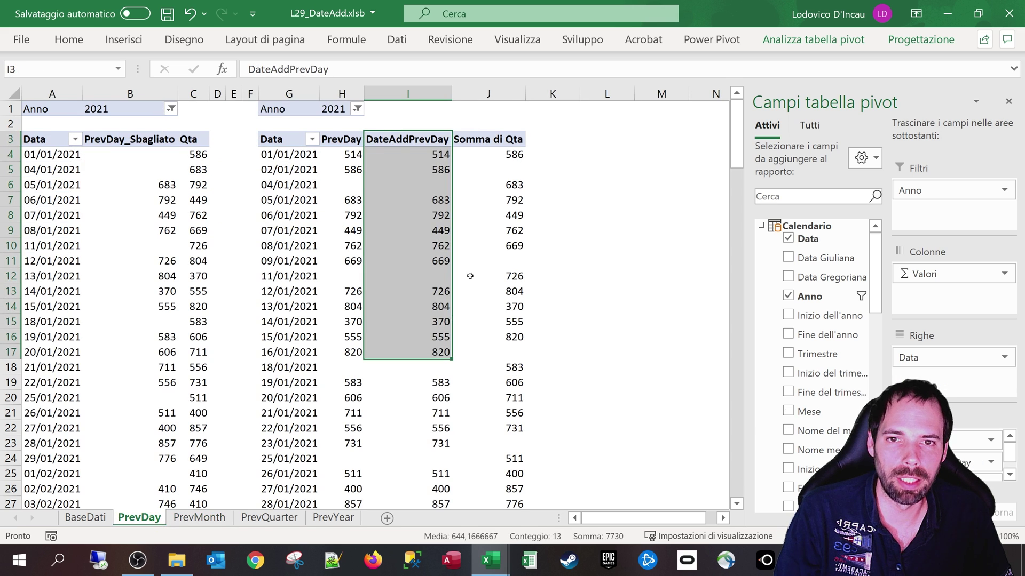
{"action": "left_click", "coordinate": [402, 172]}
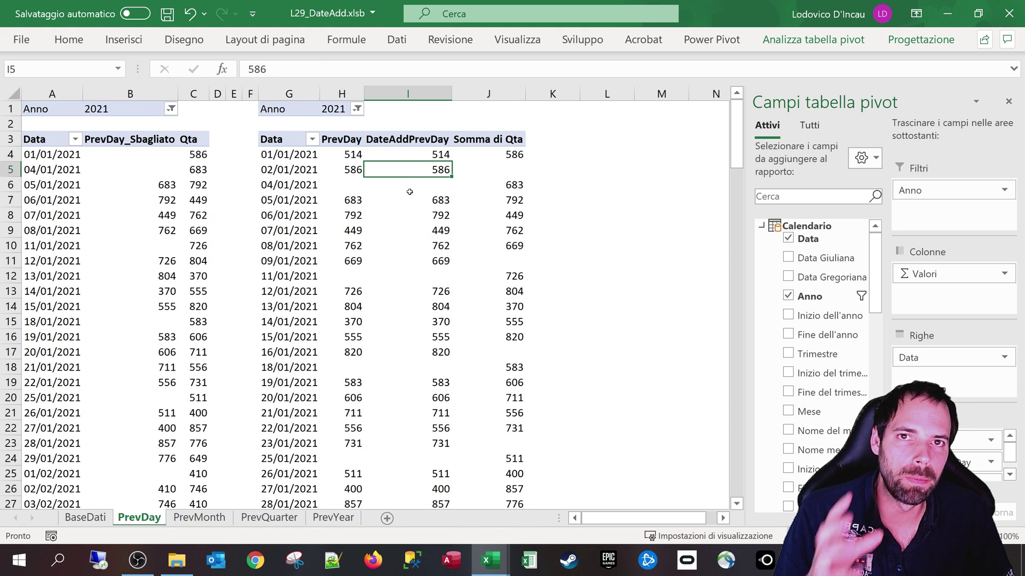
{"action": "mouse_move", "coordinate": [408, 184]}
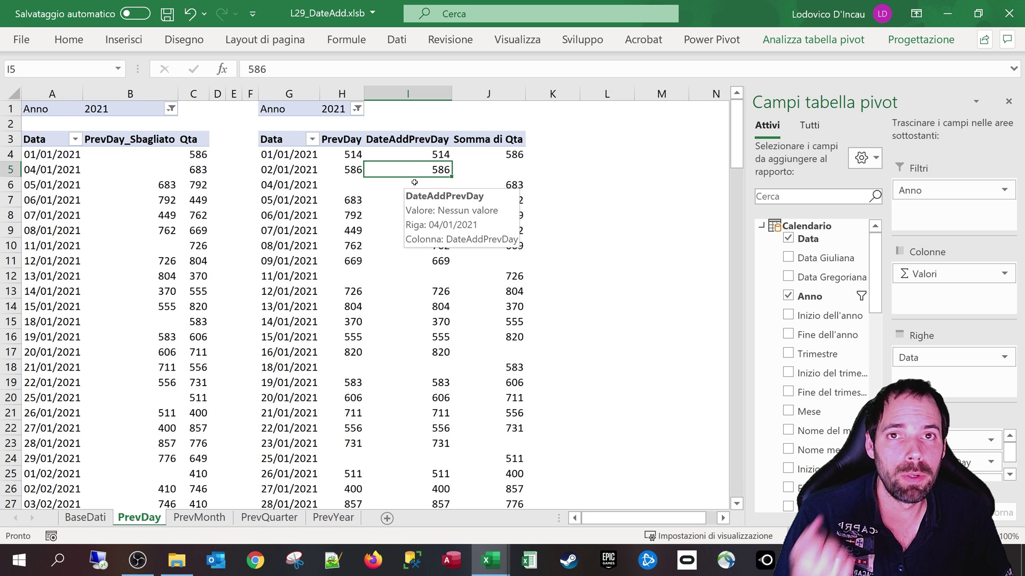
{"action": "left_click", "coordinate": [356, 139]}
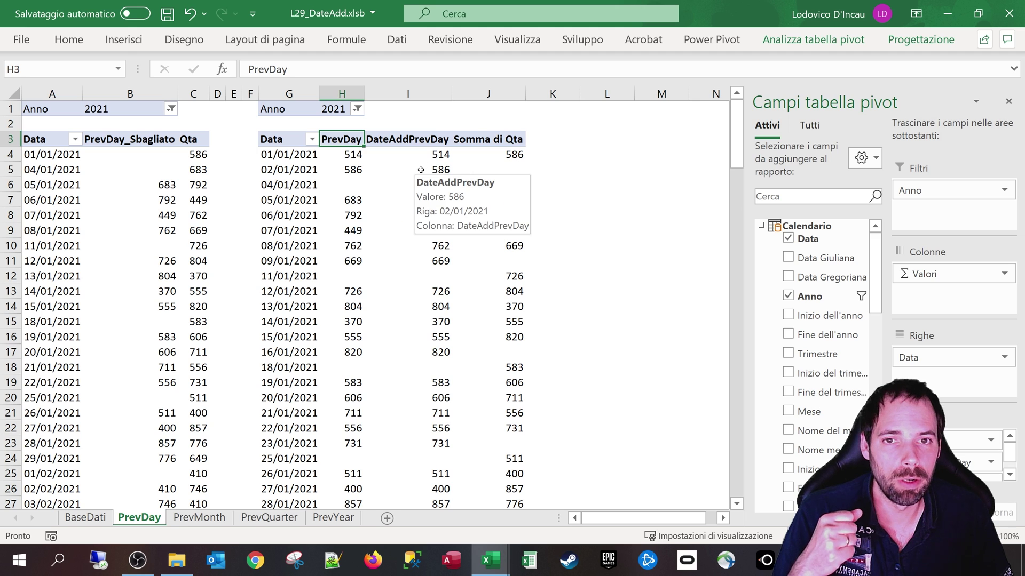
{"action": "left_click", "coordinate": [421, 169]}
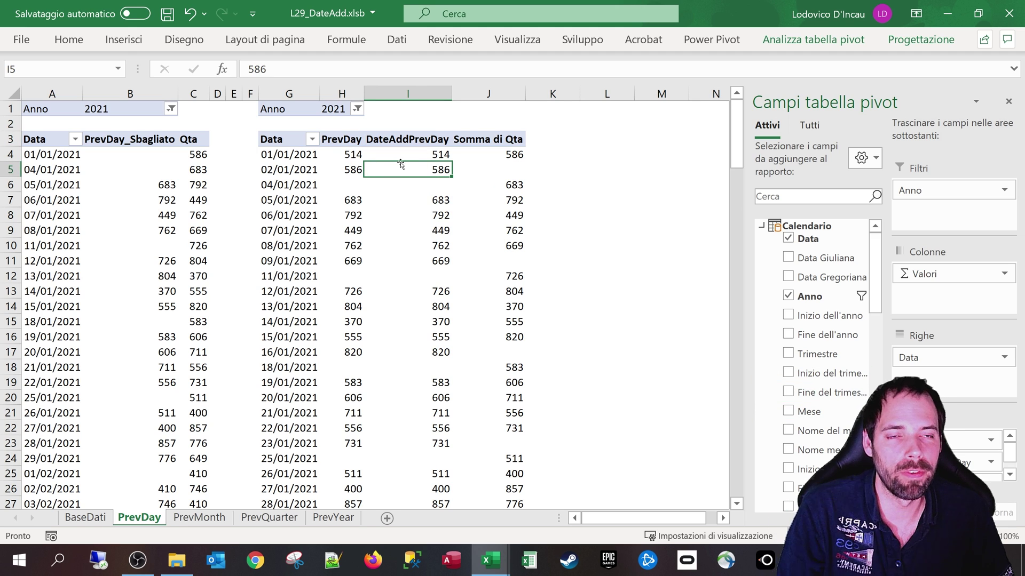
Step: Open the data model in Power Pivot and view the PrevMonth and PrevDay measures
{"action": "left_click", "coordinate": [712, 39]}
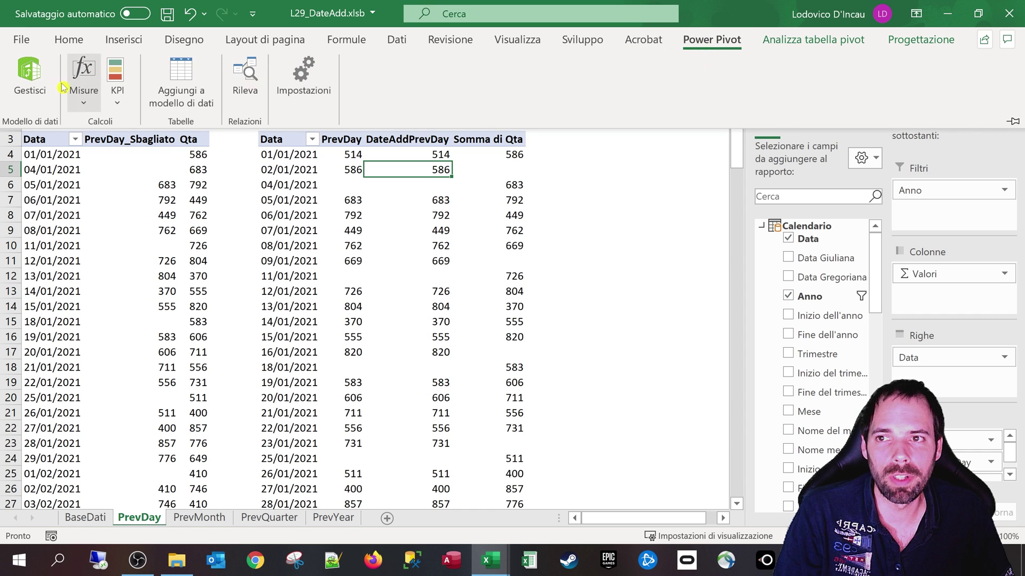
{"action": "left_click", "coordinate": [43, 102]}
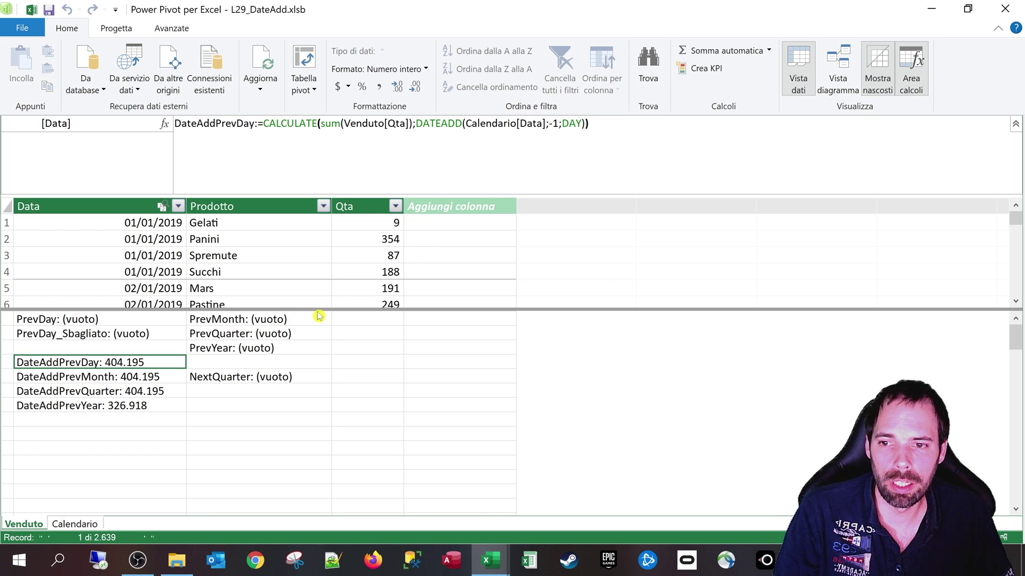
{"action": "left_click", "coordinate": [239, 320]}
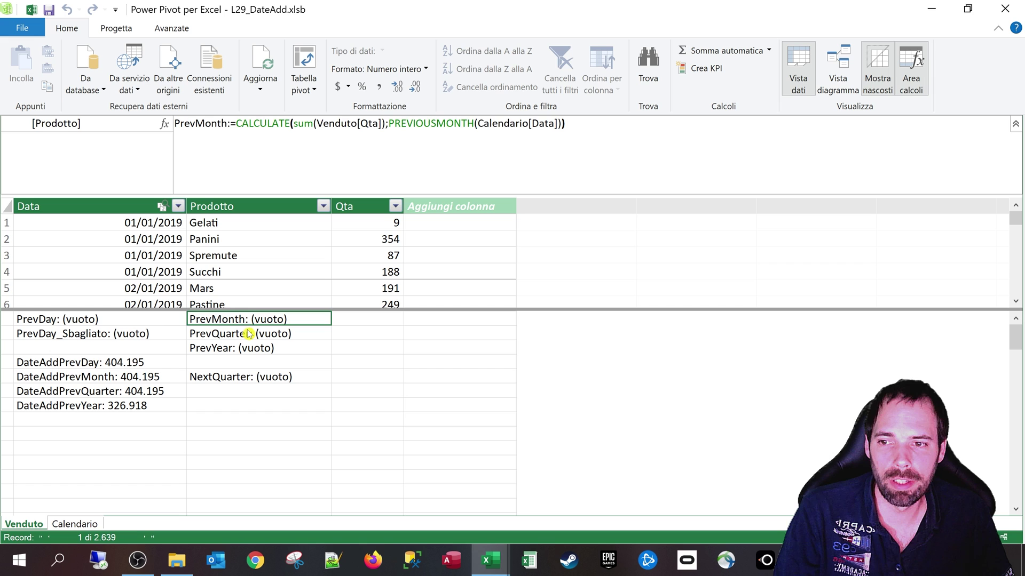
{"action": "left_click", "coordinate": [137, 320]}
Step: Inspect CALCULATE in the PrevDay formula without changes, then minimize Power Pivot
{"action": "left_click", "coordinate": [362, 123]}
{"action": "scroll", "coordinate": [360, 139], "scroll_direction": "up", "scroll_amount": 2, "text": "ctrl"}
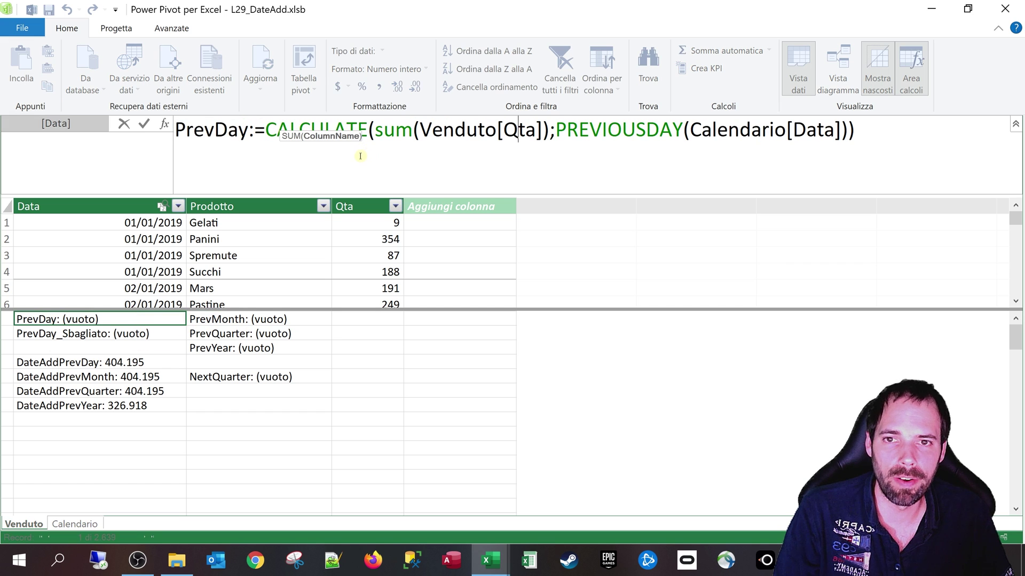
{"action": "left_click", "coordinate": [358, 154]}
{"action": "left_click_drag", "start_coordinate": [265, 130], "coordinate": [367, 135]}
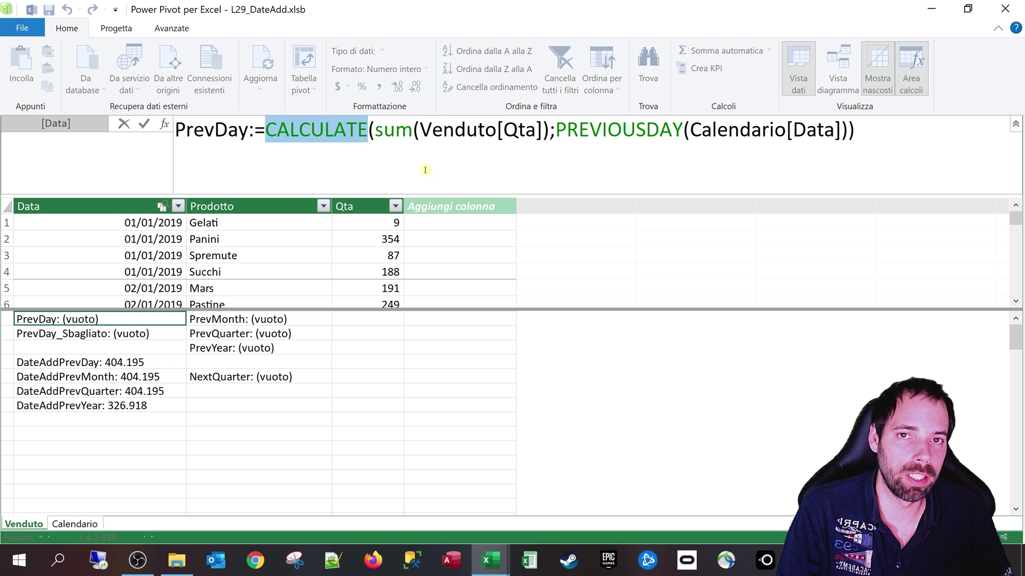
{"action": "key", "text": "Return"}
{"action": "left_click", "coordinate": [943, 8]}
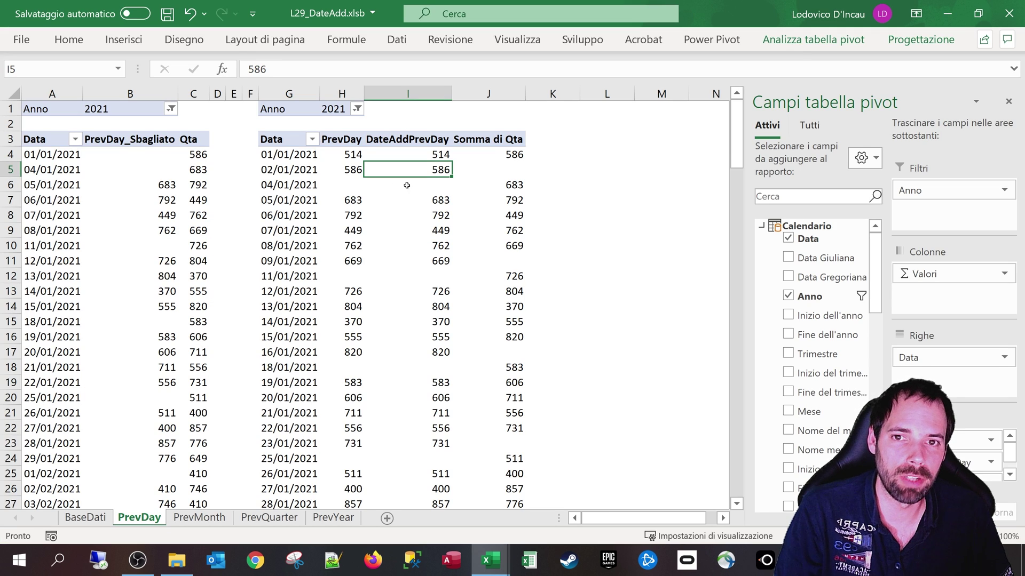
{"action": "left_click", "coordinate": [488, 155]}
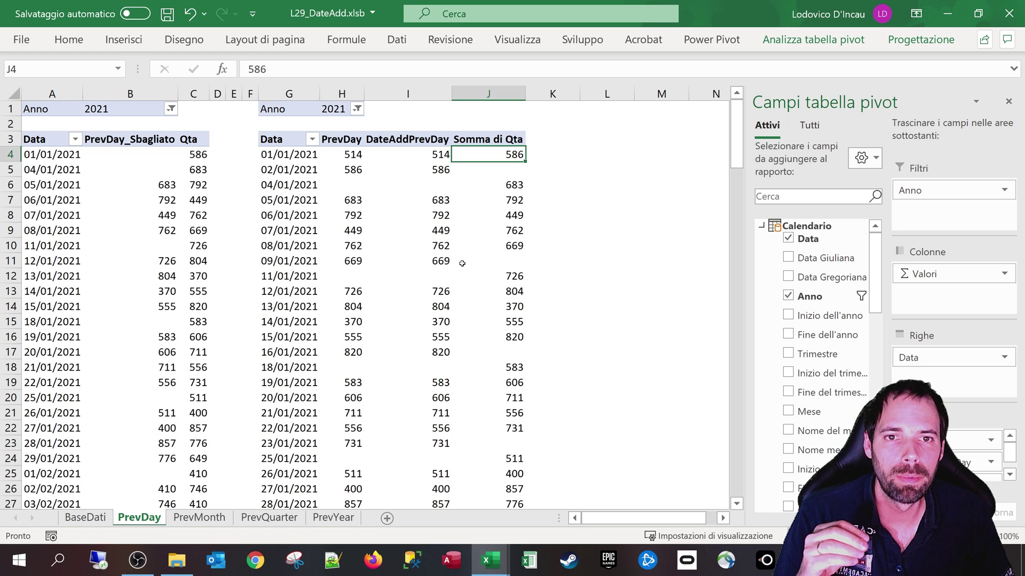
{"action": "left_click", "coordinate": [332, 110]}
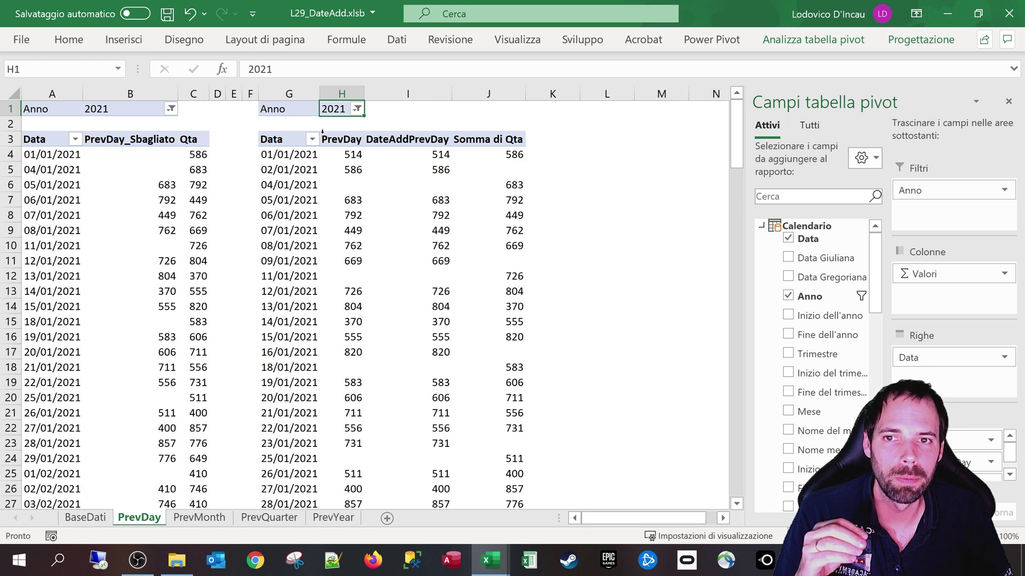
{"action": "left_click", "coordinate": [292, 155]}
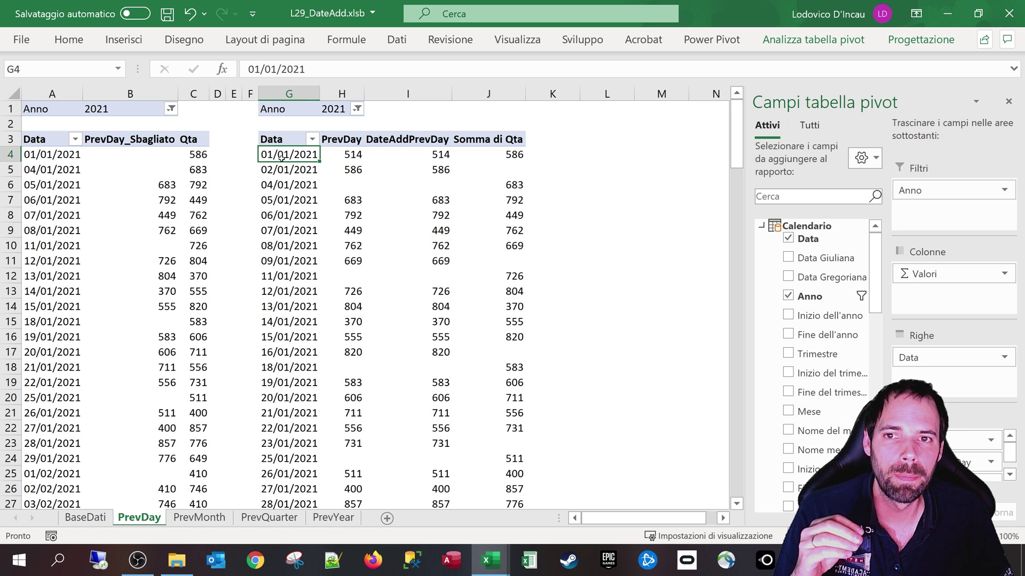
{"action": "left_click", "coordinate": [496, 153]}
{"action": "mouse_move", "coordinate": [352, 170]}
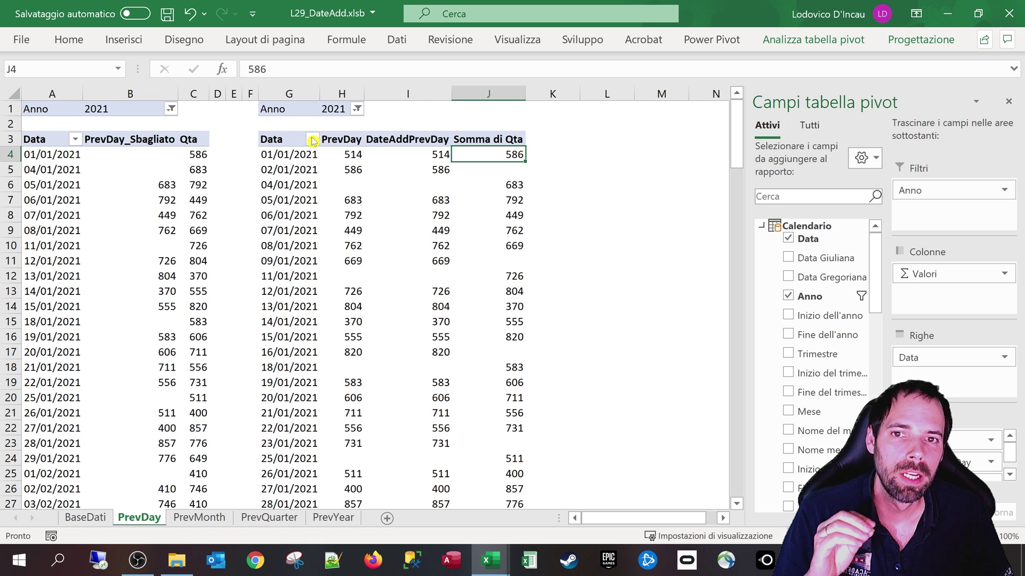
{"action": "left_click", "coordinate": [347, 170]}
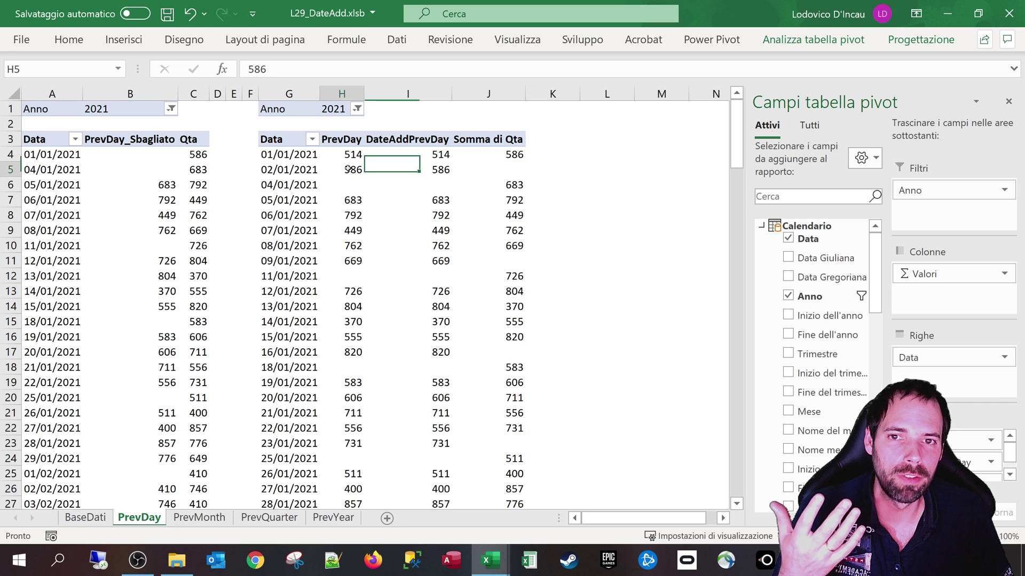
{"action": "left_click", "coordinate": [436, 171]}
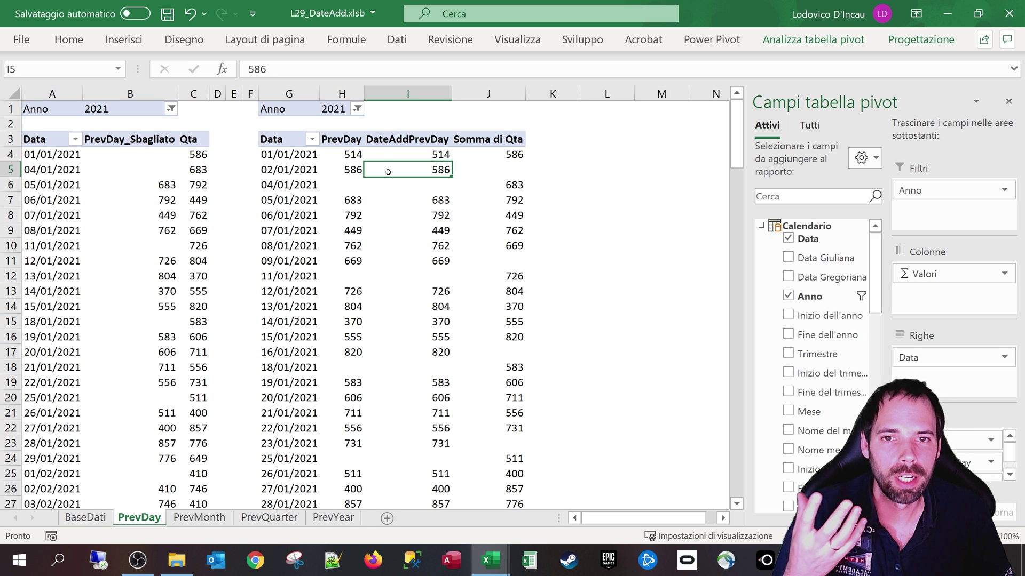
{"action": "left_click", "coordinate": [297, 169]}
{"action": "left_click", "coordinate": [352, 171]}
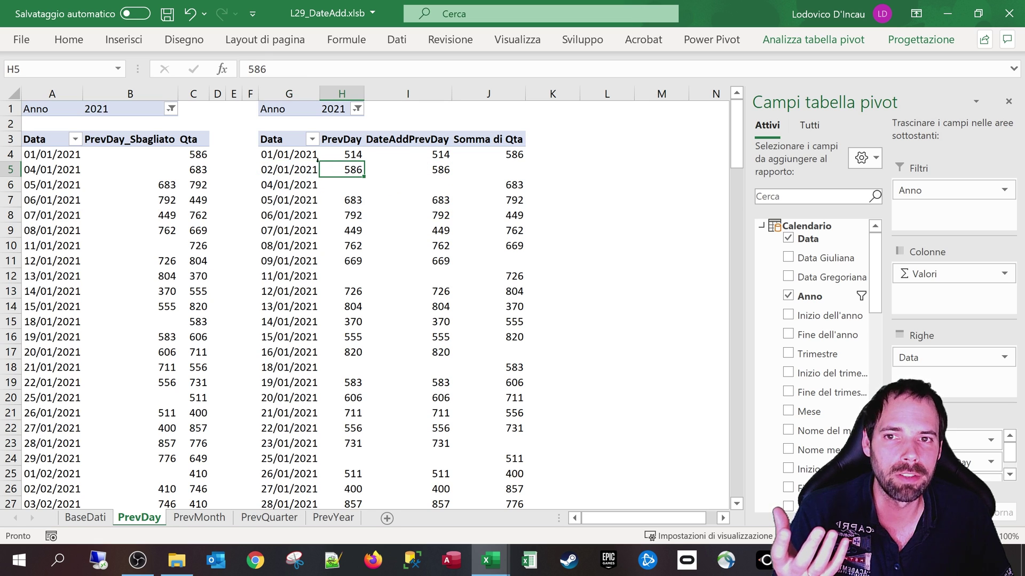
{"action": "left_click", "coordinate": [289, 155]}
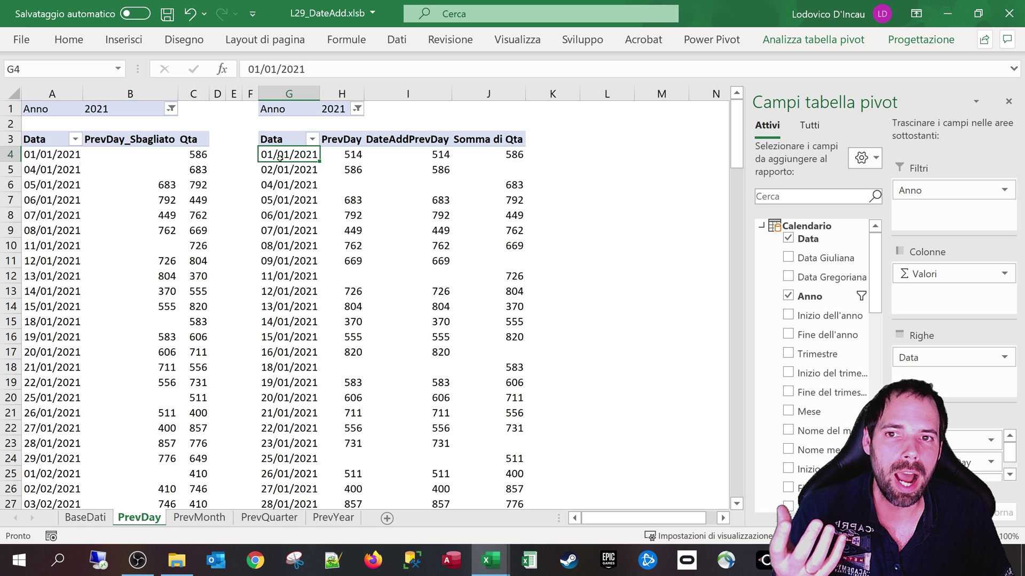
{"action": "left_click", "coordinate": [268, 135]}
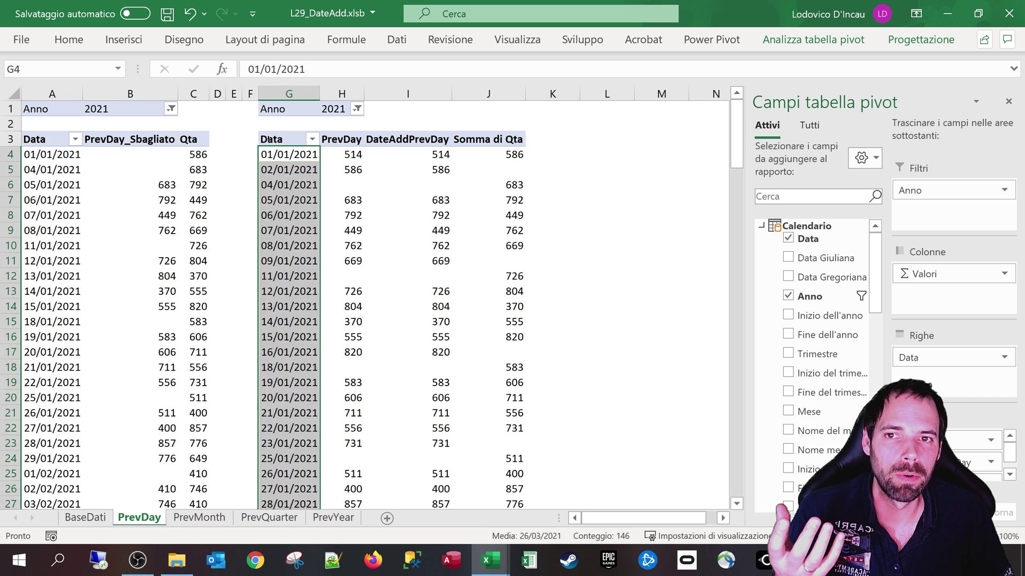
{"action": "left_click_drag", "start_coordinate": [268, 137], "coordinate": [289, 369]}
{"action": "left_click", "coordinate": [351, 168]}
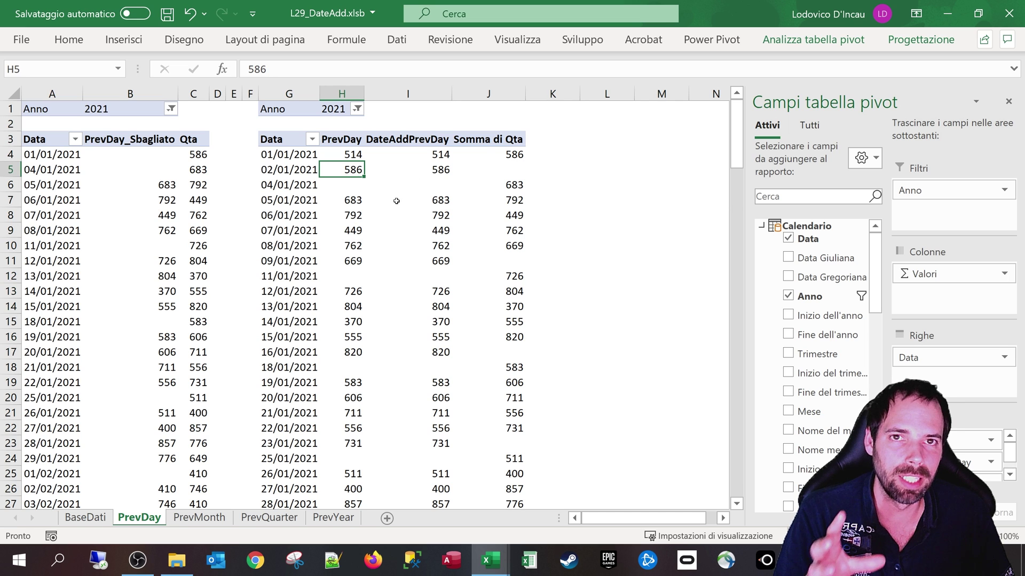
{"action": "left_click", "coordinate": [504, 573]}
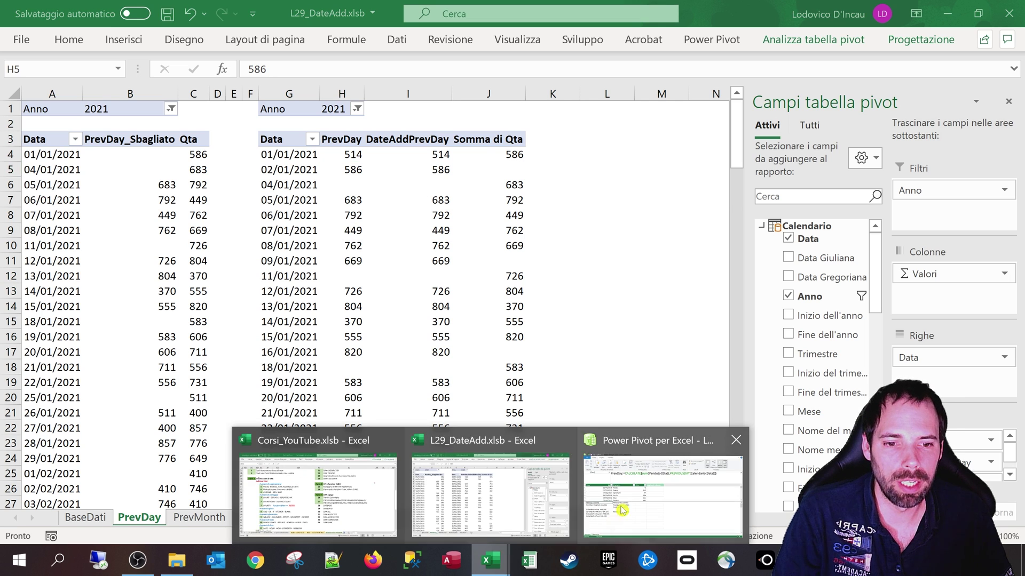
Step: Back in Power Pivot, note PrevDay's sum of Venduto[Qta] and switch to Diagram view
{"action": "left_click", "coordinate": [662, 494]}
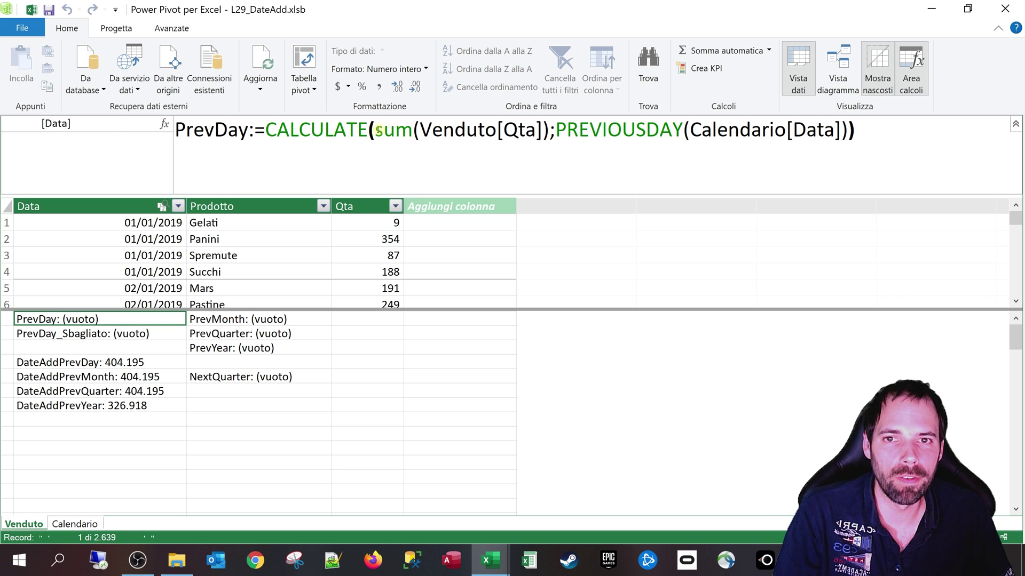
{"action": "mouse_move", "coordinate": [376, 130]}
{"action": "left_mouse_down"}
{"action": "mouse_move", "coordinate": [841, 131]}
{"action": "mouse_move", "coordinate": [689, 130]}
{"action": "left_mouse_up"}
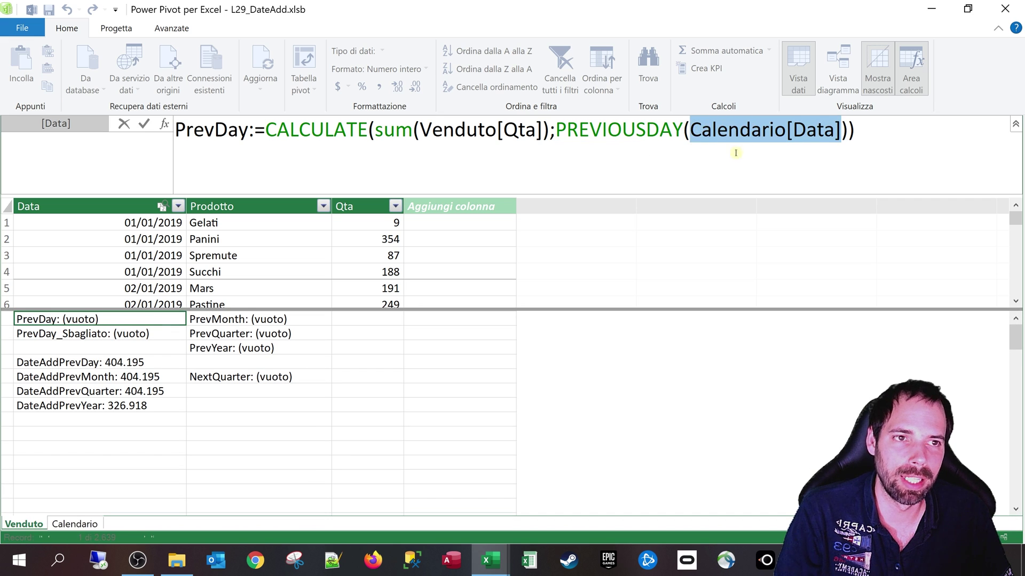
{"action": "left_click", "coordinate": [838, 91]}
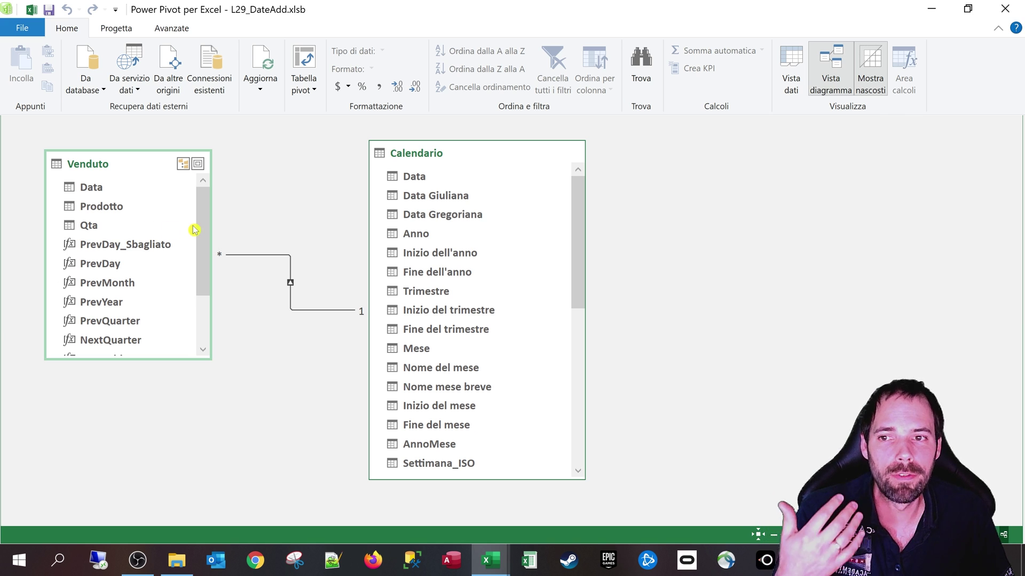
Step: Minimize Power Pivot and select the first dates in the left pivot table
{"action": "left_click", "coordinate": [932, 8]}
{"action": "left_click", "coordinate": [154, 189]}
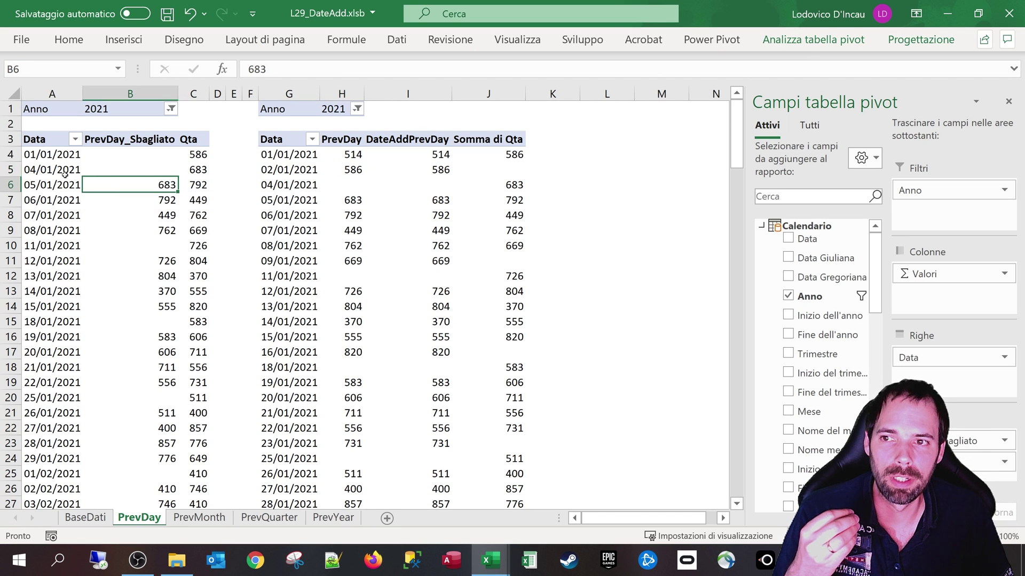
{"action": "left_click_drag", "start_coordinate": [51, 154], "coordinate": [49, 219]}
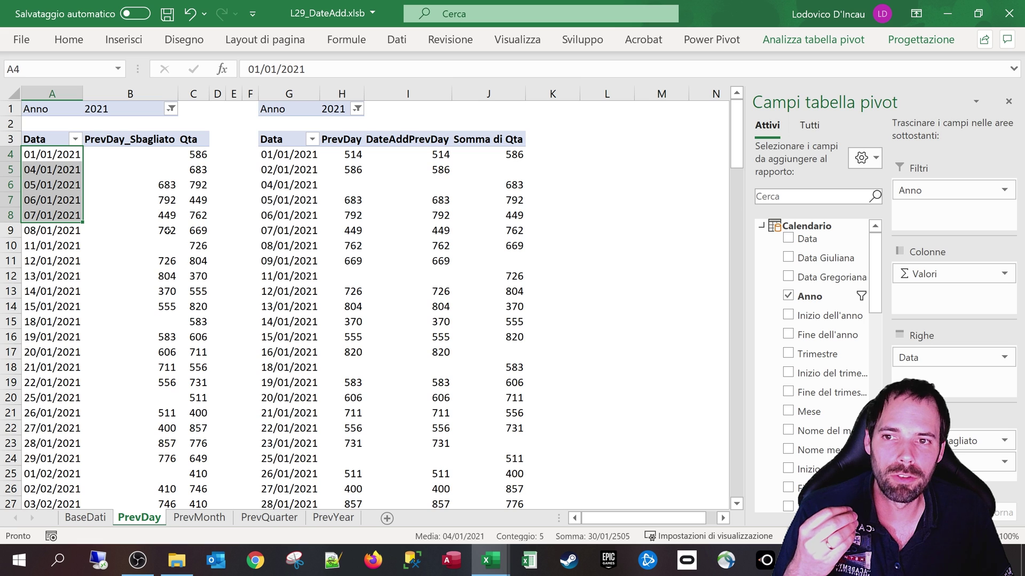
{"action": "mouse_move", "coordinate": [490, 560]}
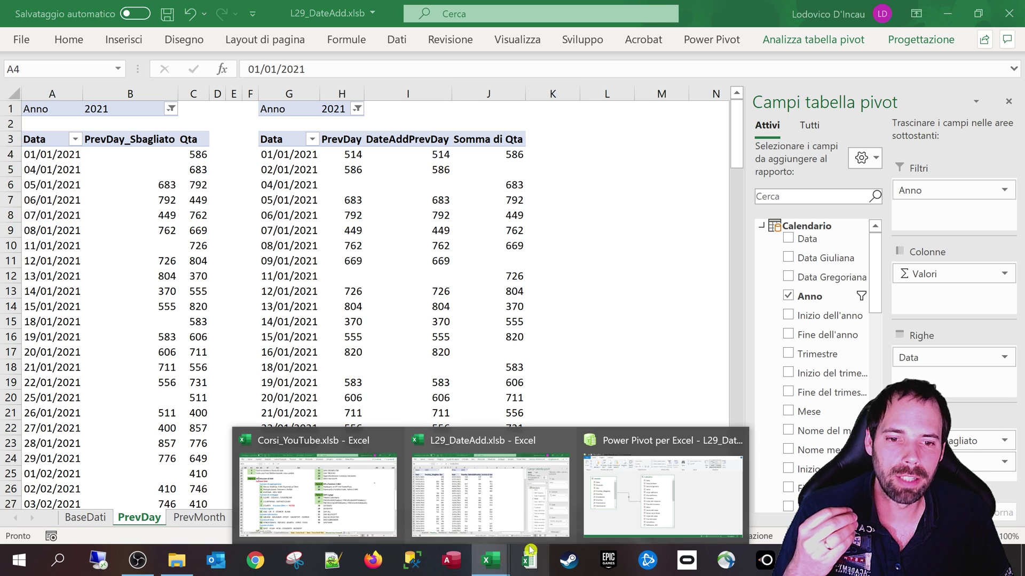
Step: Return to Power Pivot, nudge the Calendario table lower-right, and go back to Data view
{"action": "left_click", "coordinate": [662, 480]}
{"action": "left_click_drag", "start_coordinate": [422, 156], "coordinate": [435, 156]}
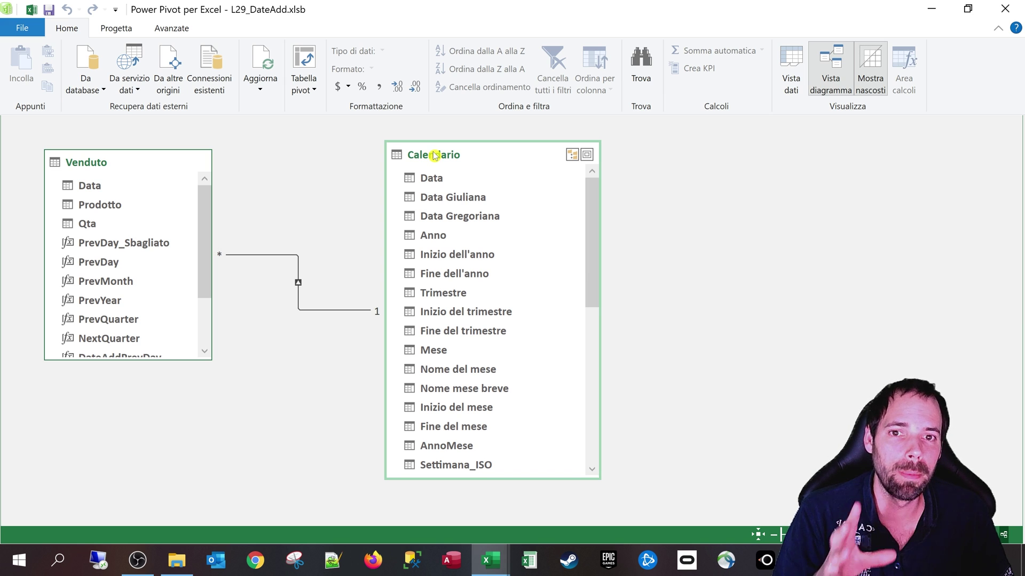
{"action": "mouse_move", "coordinate": [434, 155]}
{"action": "left_mouse_down"}
{"action": "mouse_move", "coordinate": [415, 153]}
{"action": "mouse_move", "coordinate": [448, 171]}
{"action": "mouse_move", "coordinate": [417, 176]}
{"action": "left_mouse_up"}
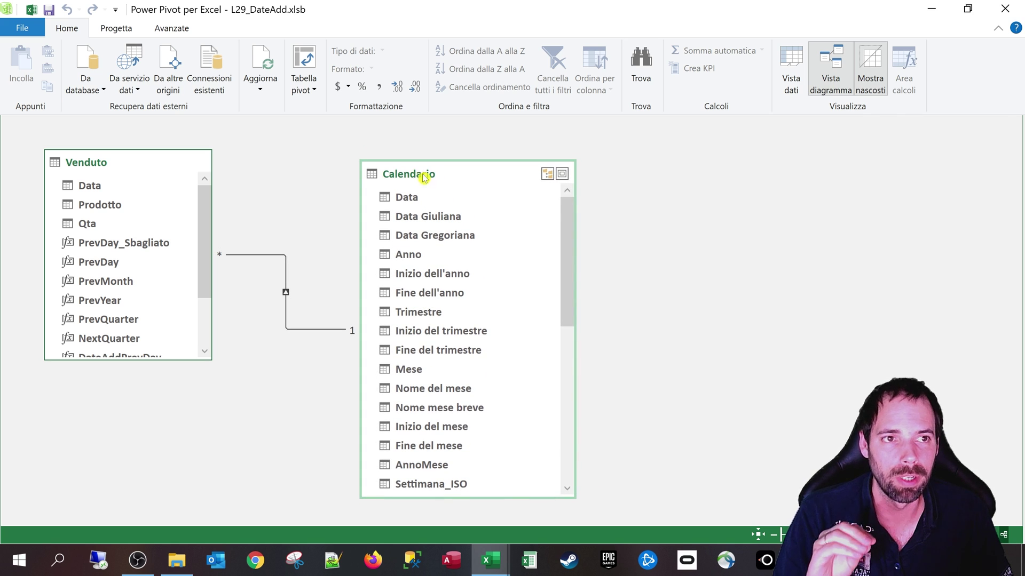
{"action": "left_click", "coordinate": [792, 74]}
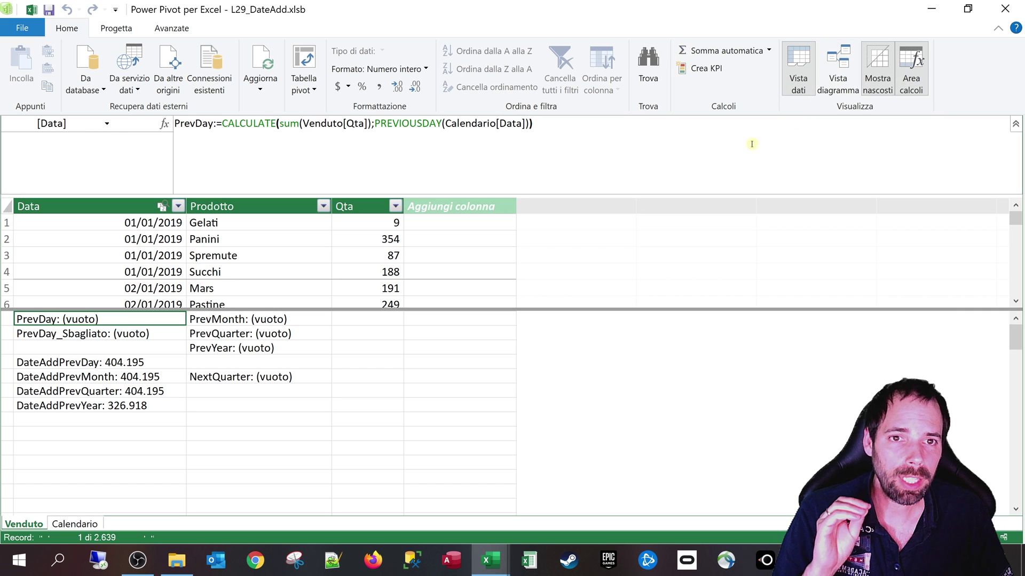
Step: Select the DateAddPrevDay measure and put its formula into edit mode
{"action": "left_click", "coordinate": [353, 154]}
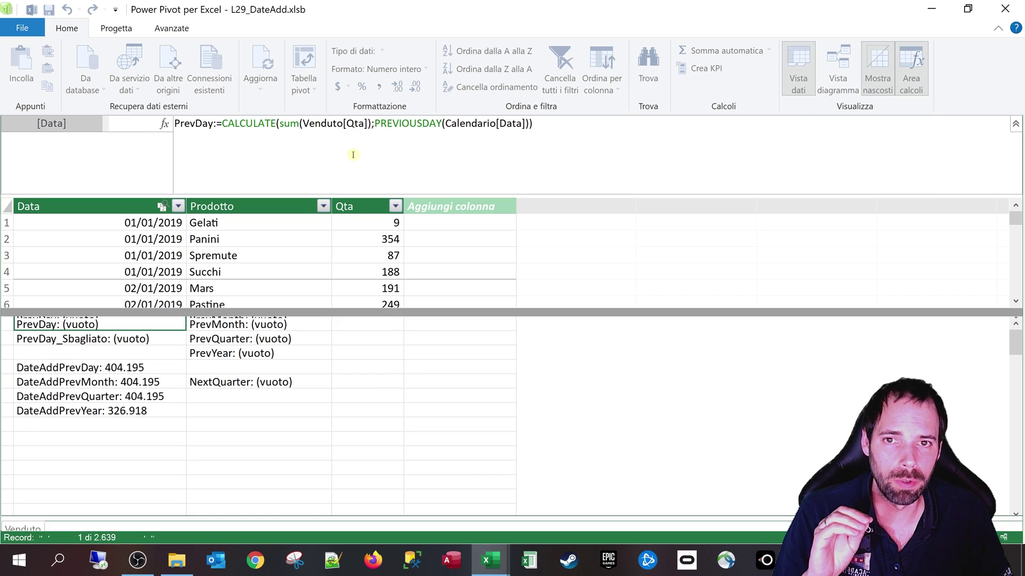
{"action": "left_click", "coordinate": [89, 367]}
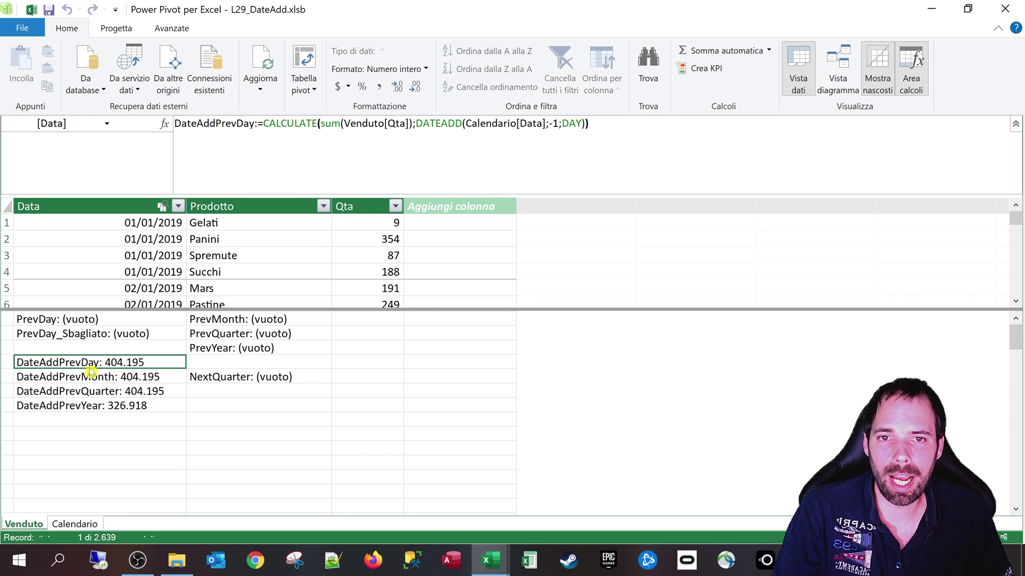
{"action": "left_click", "coordinate": [482, 149]}
{"action": "scroll", "coordinate": [482, 149], "scroll_direction": "up", "scroll_amount": 2, "text": "ctrl"}
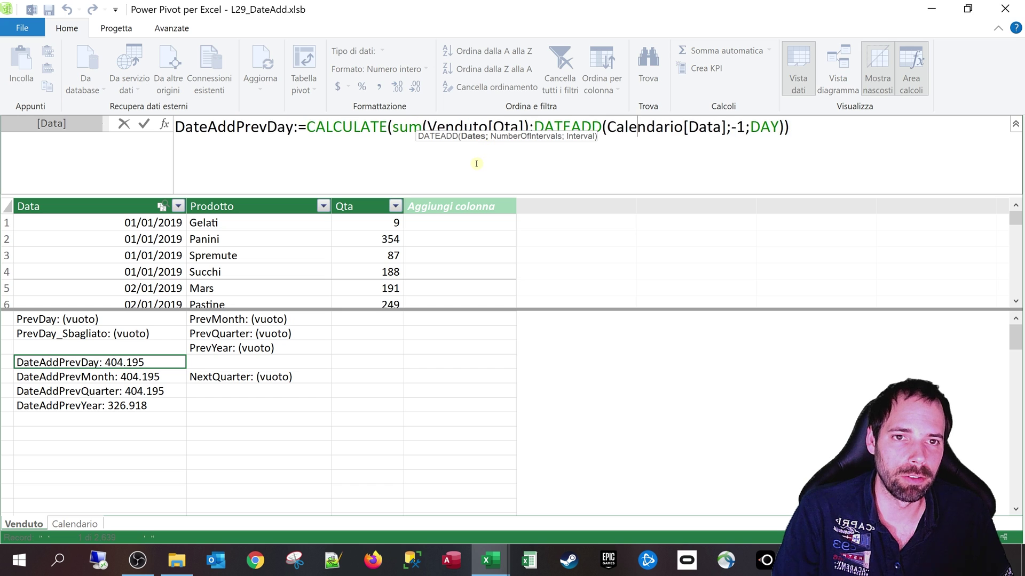
{"action": "left_click", "coordinate": [567, 151]}
Step: Walk through the formula's CALCULATE, DATEADD, Calendario[Data], -1 and DAY parts
{"action": "left_click_drag", "start_coordinate": [316, 128], "coordinate": [545, 128]}
{"action": "left_click_drag", "start_coordinate": [408, 128], "coordinate": [621, 129]}
{"action": "left_click", "coordinate": [556, 128]}
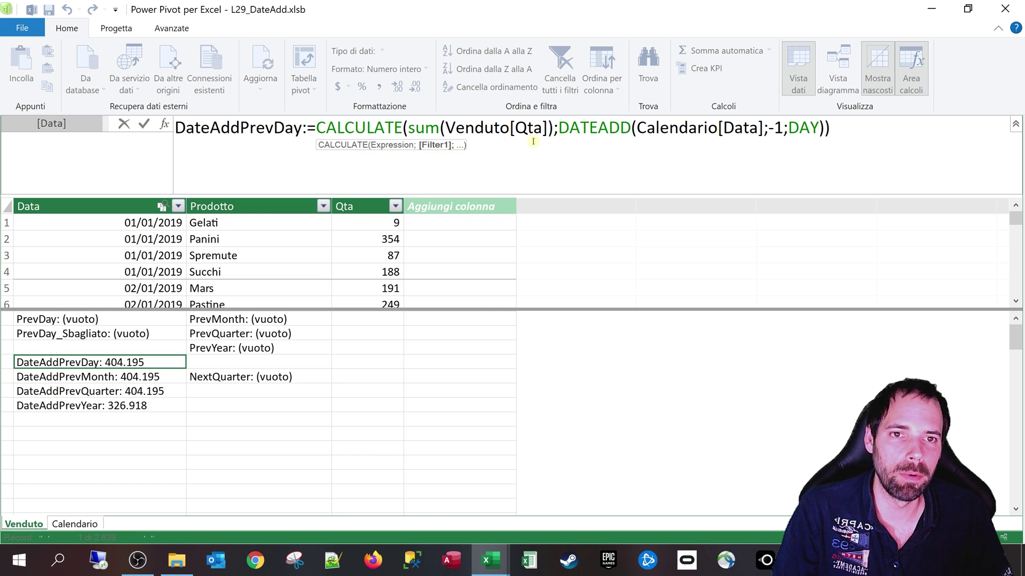
{"action": "left_click_drag", "start_coordinate": [558, 128], "coordinate": [621, 128]}
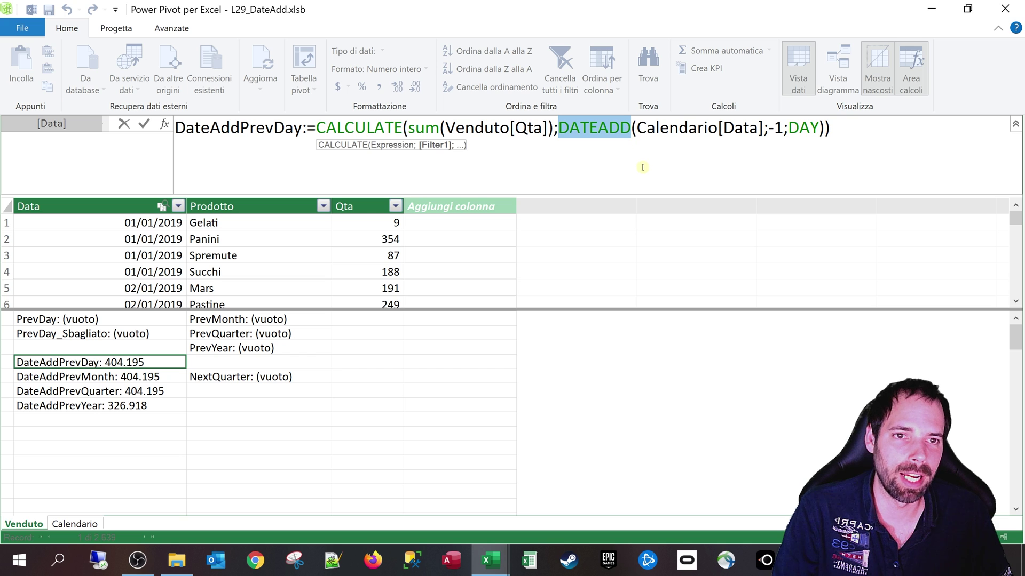
{"action": "left_click_drag", "start_coordinate": [636, 128], "coordinate": [756, 128]}
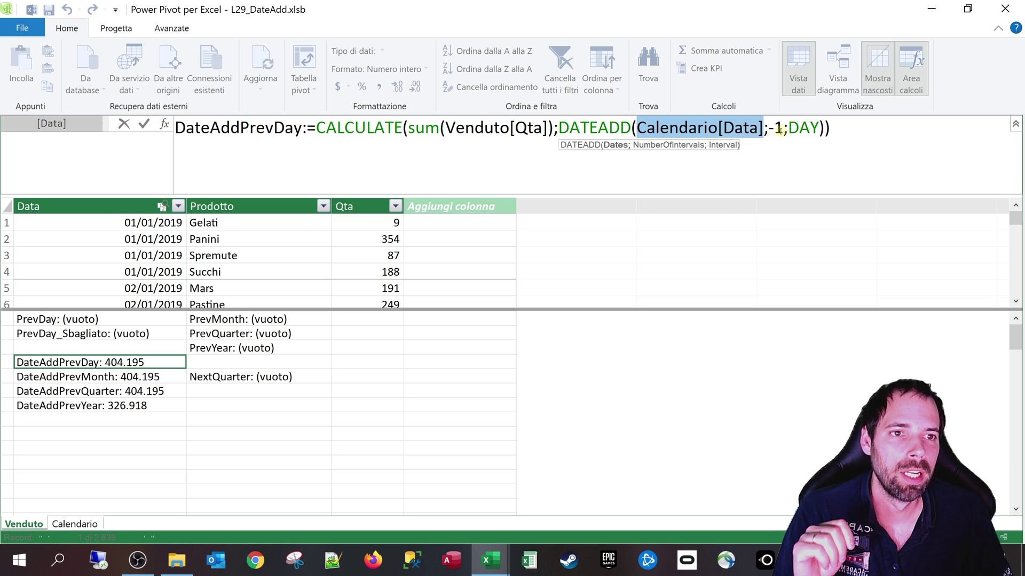
{"action": "left_click_drag", "start_coordinate": [780, 131], "coordinate": [769, 130]}
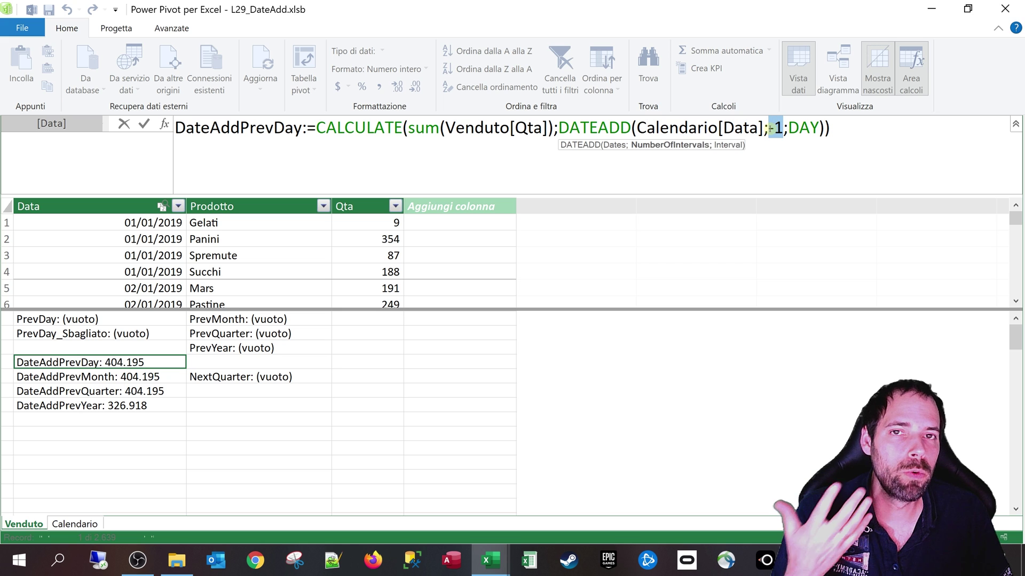
{"action": "left_click", "coordinate": [784, 130]}
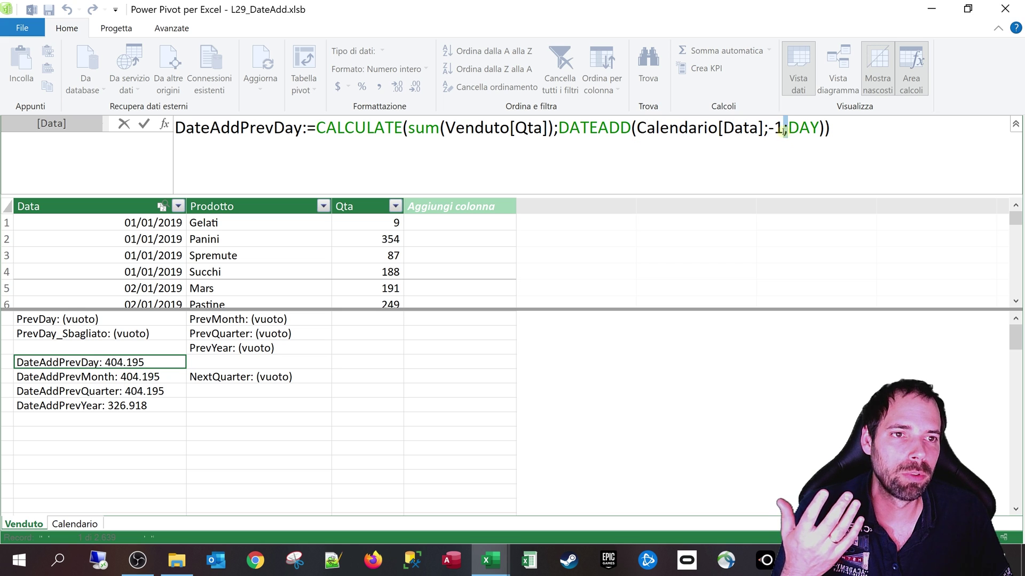
{"action": "left_click_drag", "start_coordinate": [788, 130], "coordinate": [818, 130]}
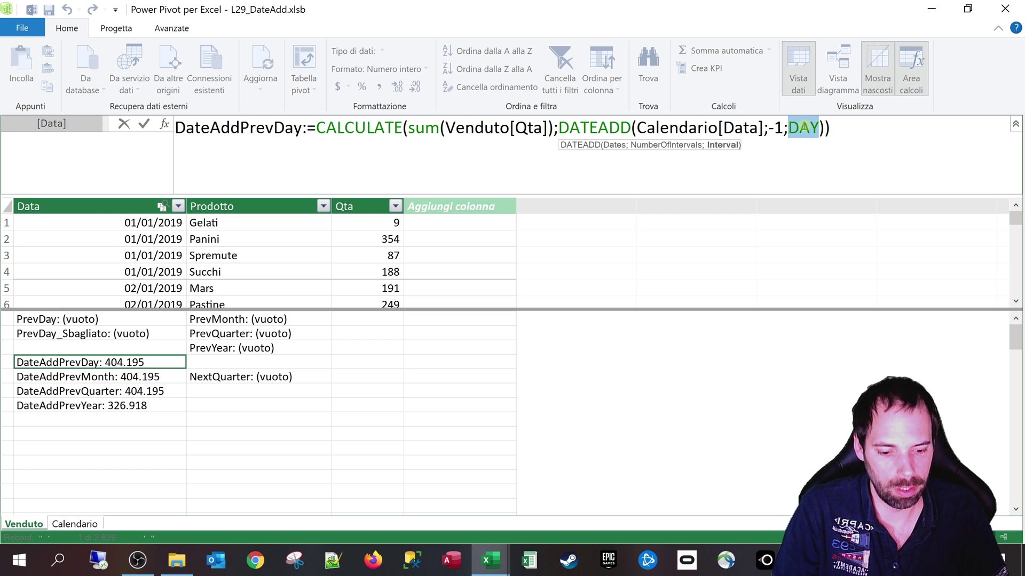
Step: Re-enter DAY from the autocomplete list and try interval counts 2 and 3
{"action": "key", "text": "BackSpace"}
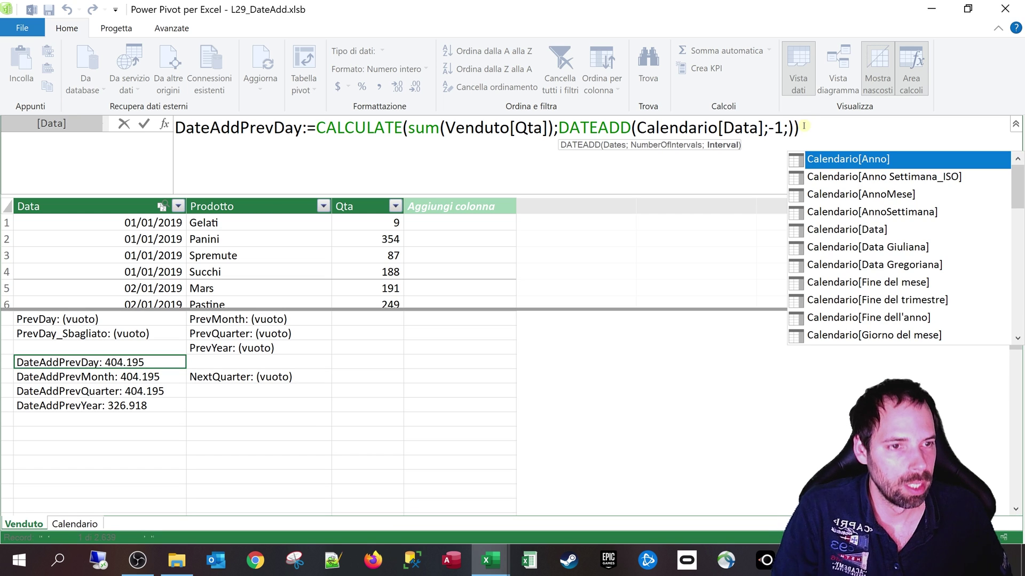
{"action": "left_click", "coordinate": [1018, 184]}
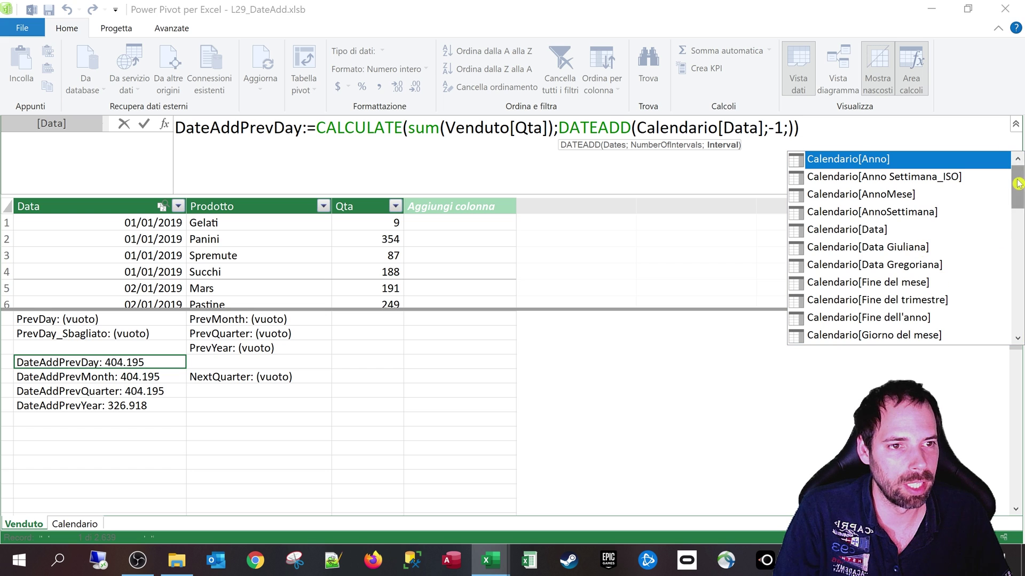
{"action": "left_click_drag", "start_coordinate": [1018, 184], "coordinate": [1018, 320]}
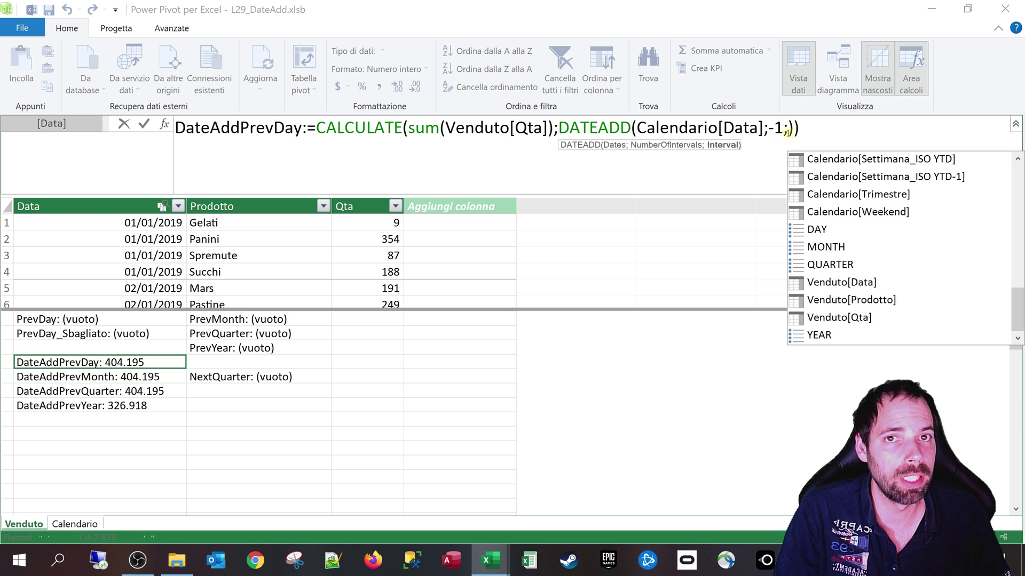
{"action": "double_click", "coordinate": [817, 230]}
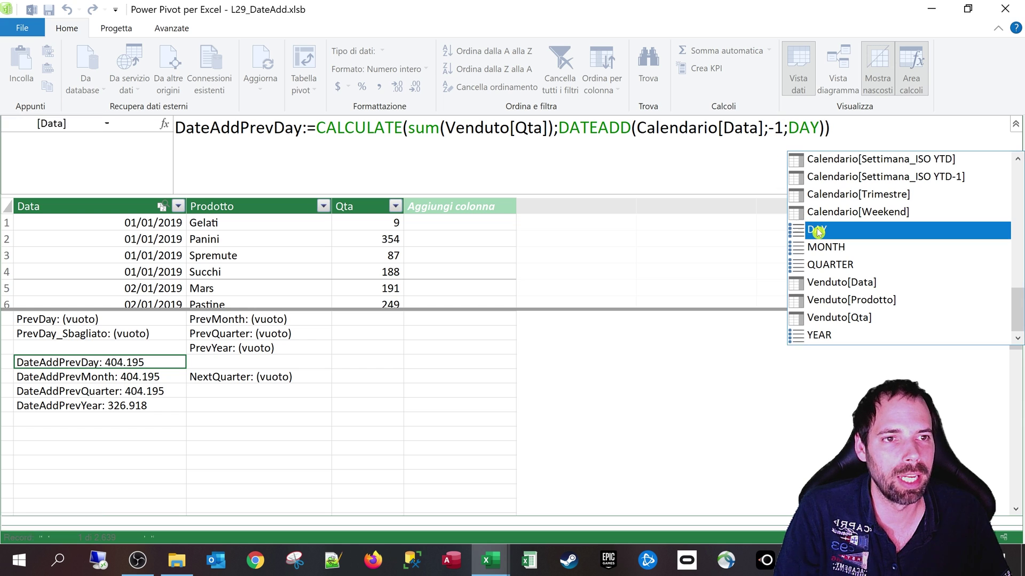
{"action": "left_click_drag", "start_coordinate": [783, 128], "coordinate": [773, 128]}
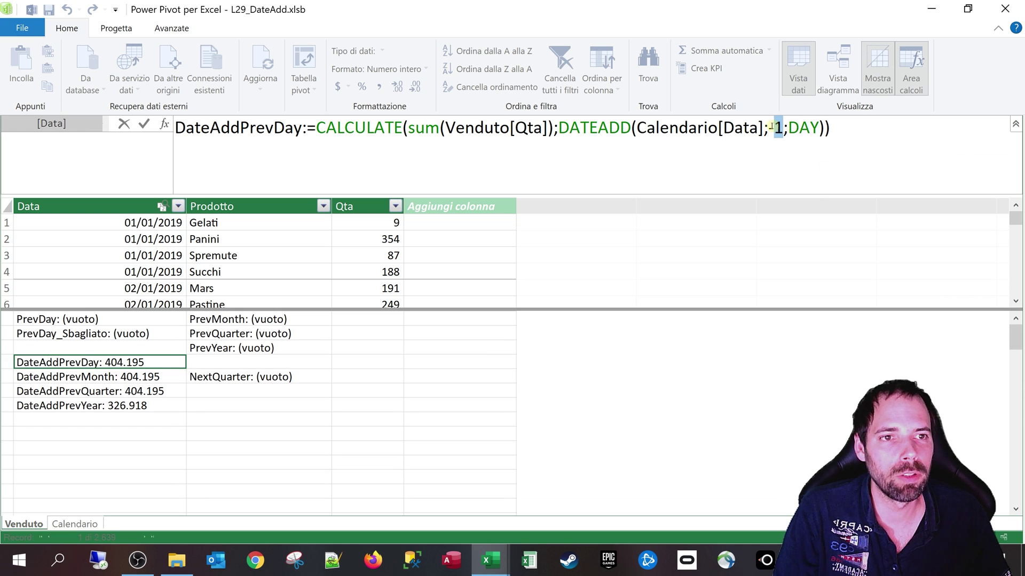
{"action": "type", "text": "2"}
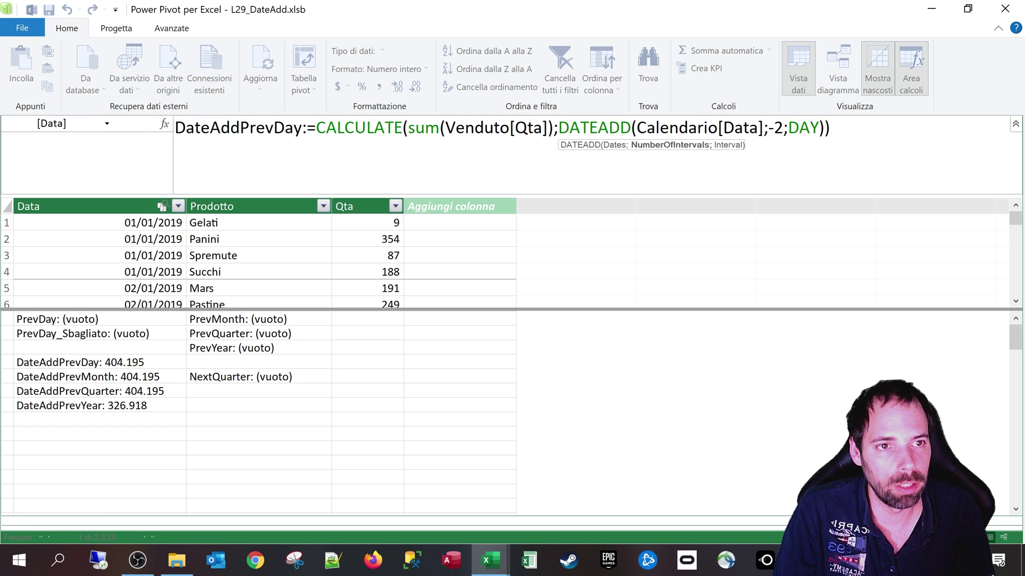
{"action": "key", "text": "BackSpace"}
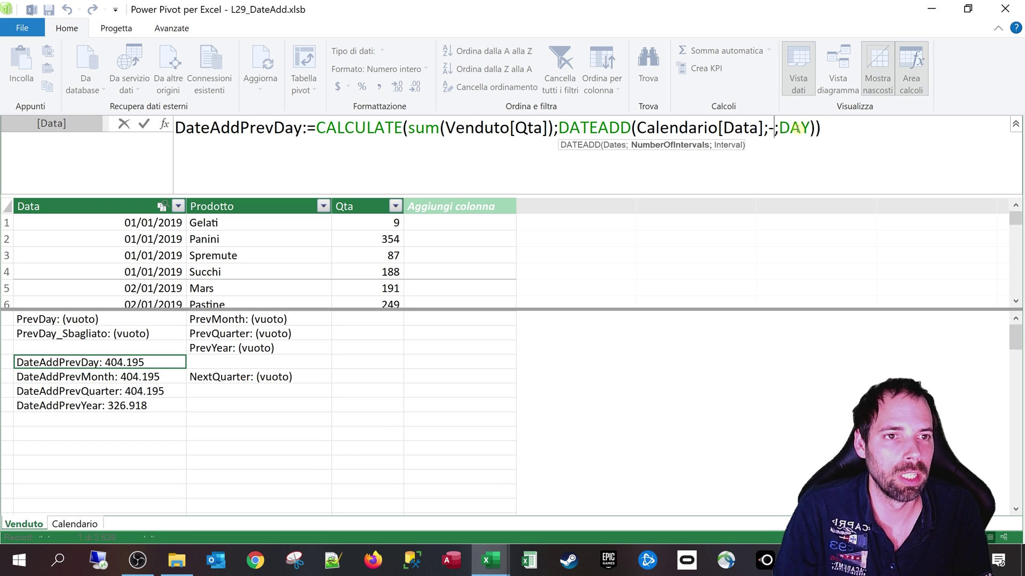
{"action": "key", "text": "BackSpace"}
{"action": "type", "text": "3"}
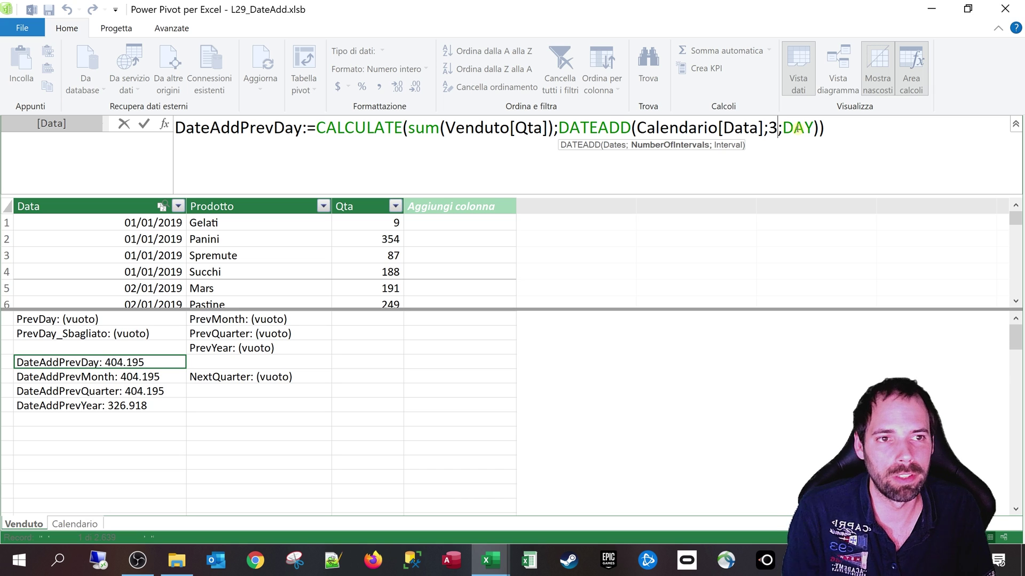
{"action": "key", "text": "Left"}
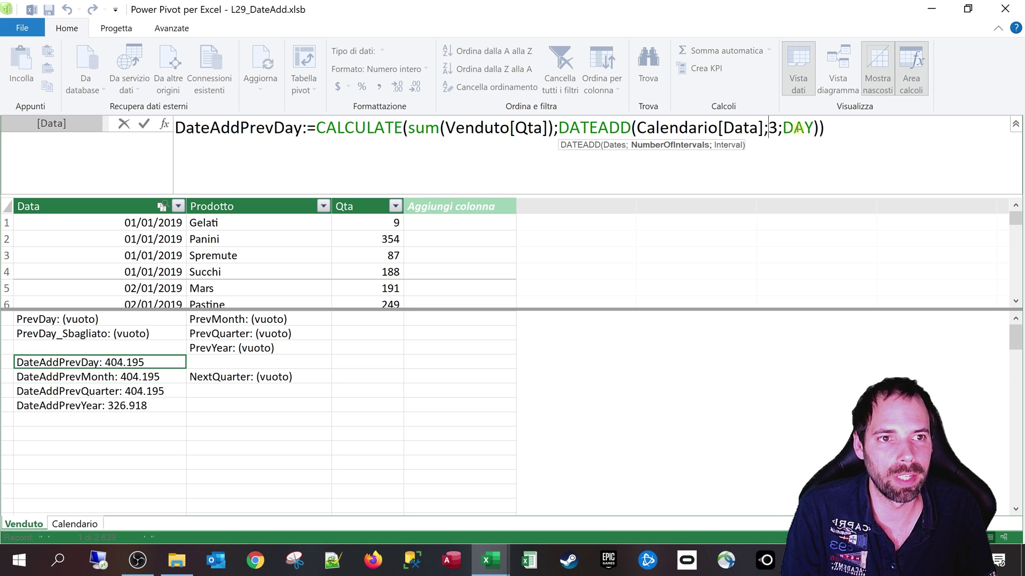
{"action": "key", "text": "Right"}
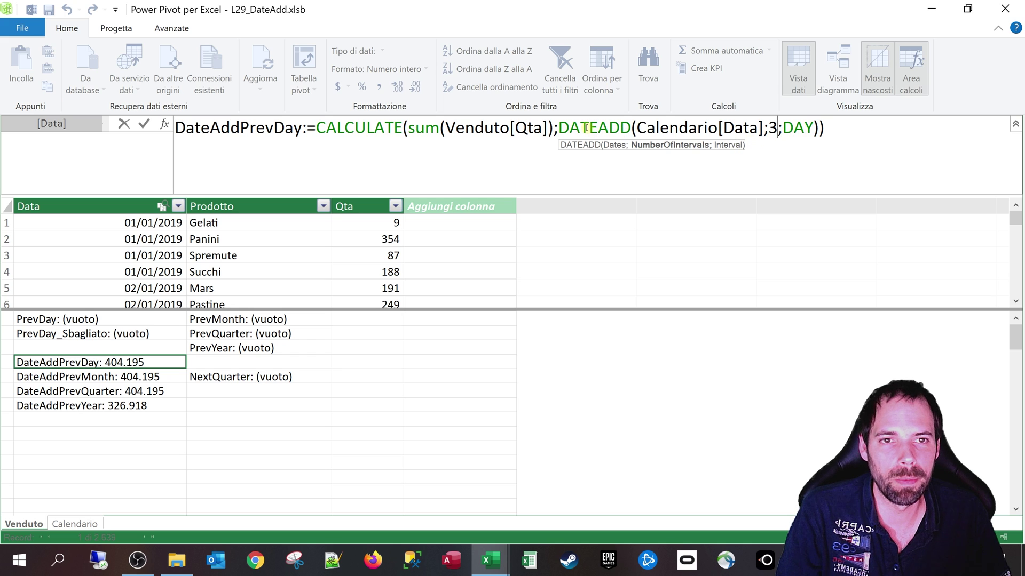
Step: Change the interval count to -2, committing DATEADD(Calendario[Data];-2;DAY)
{"action": "double_click", "coordinate": [800, 130]}
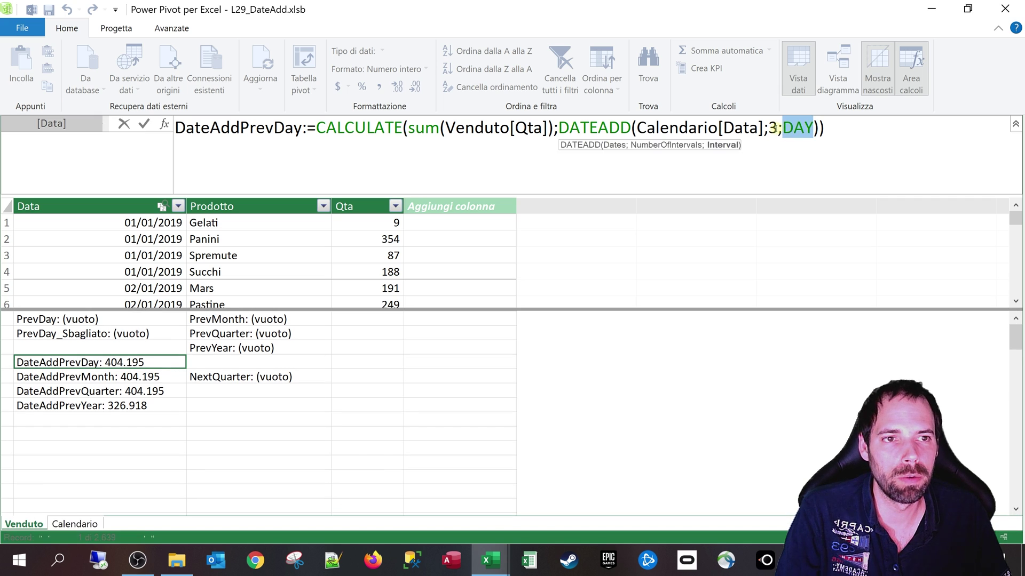
{"action": "double_click", "coordinate": [772, 128]}
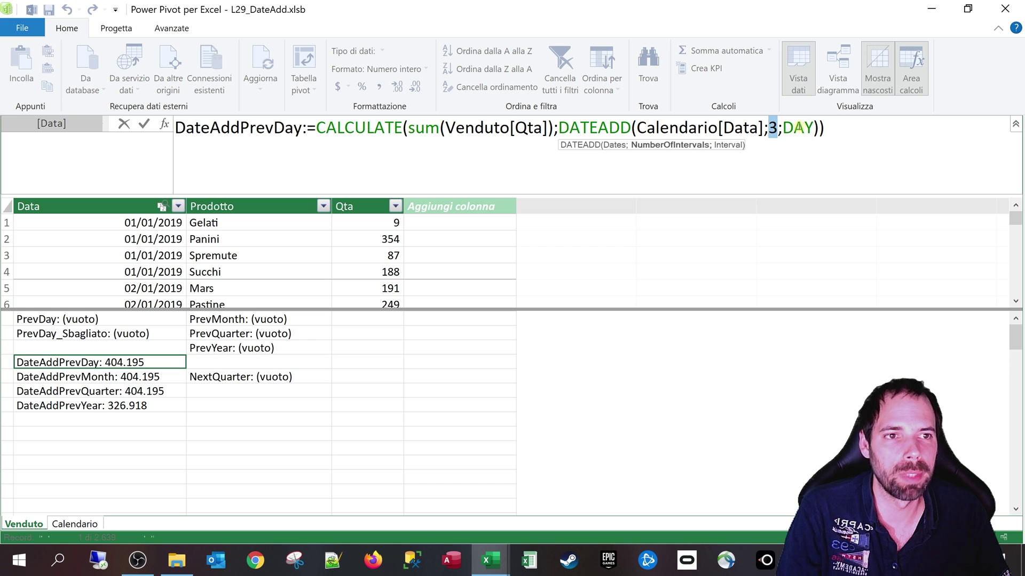
{"action": "left_click", "coordinate": [796, 130]}
{"action": "left_click", "coordinate": [804, 130]}
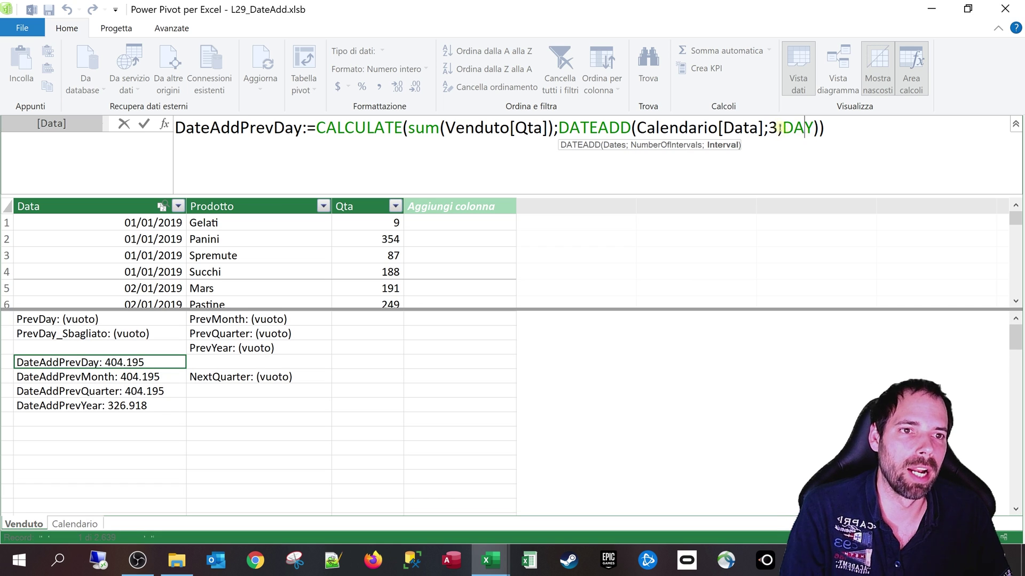
{"action": "left_click", "coordinate": [777, 128]}
{"action": "key", "text": "BackSpace"}
{"action": "type", "text": "-2"}
{"action": "key", "text": "Return"}
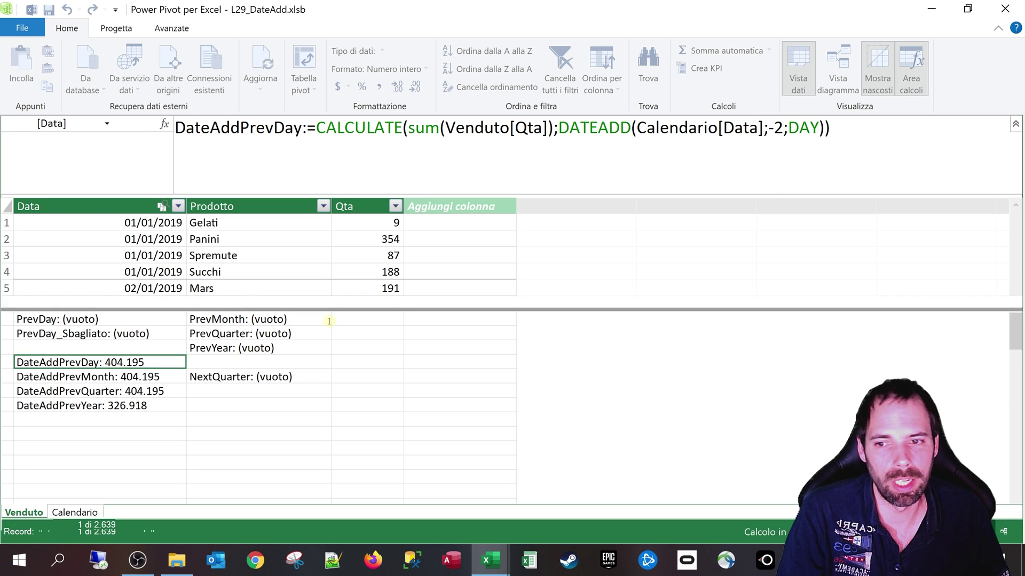
Step: Check the DateAddPrevMonth and DateAddPrevYear formulas, recheck DateAddPrevDay, then close Power Pivot
{"action": "left_click", "coordinate": [111, 377]}
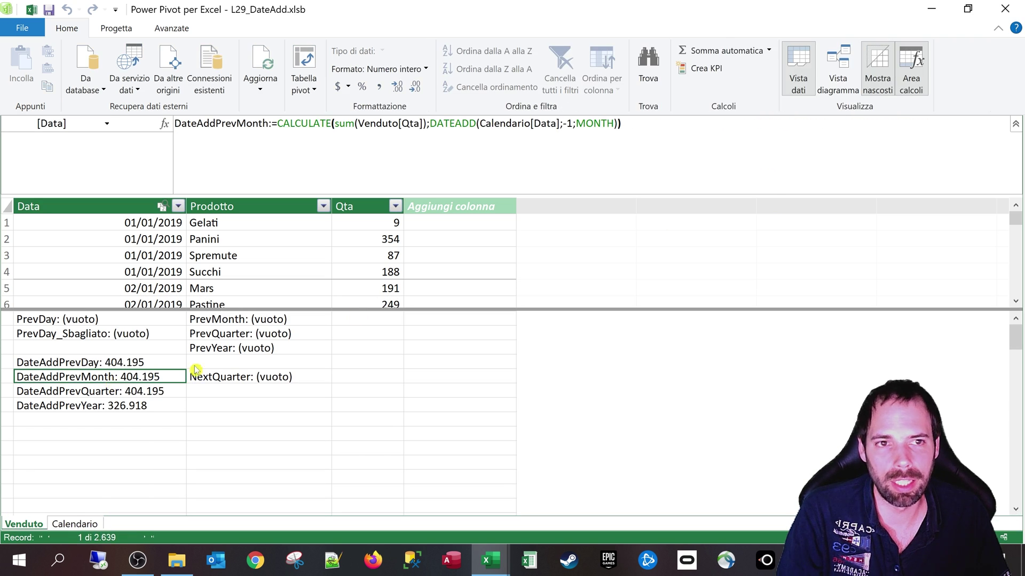
{"action": "double_click", "coordinate": [595, 123]}
{"action": "left_click", "coordinate": [122, 393]}
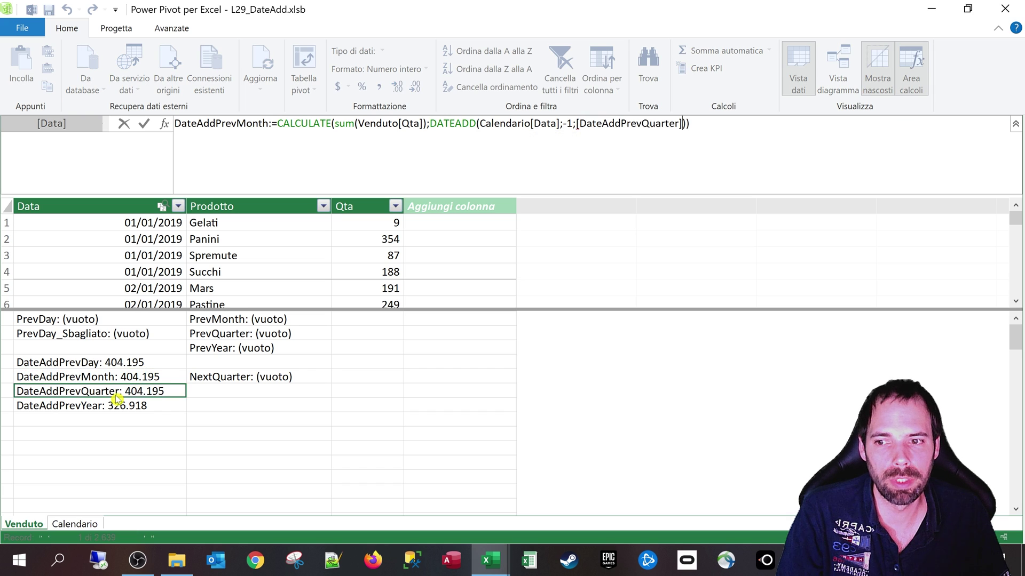
{"action": "key", "text": "Escape"}
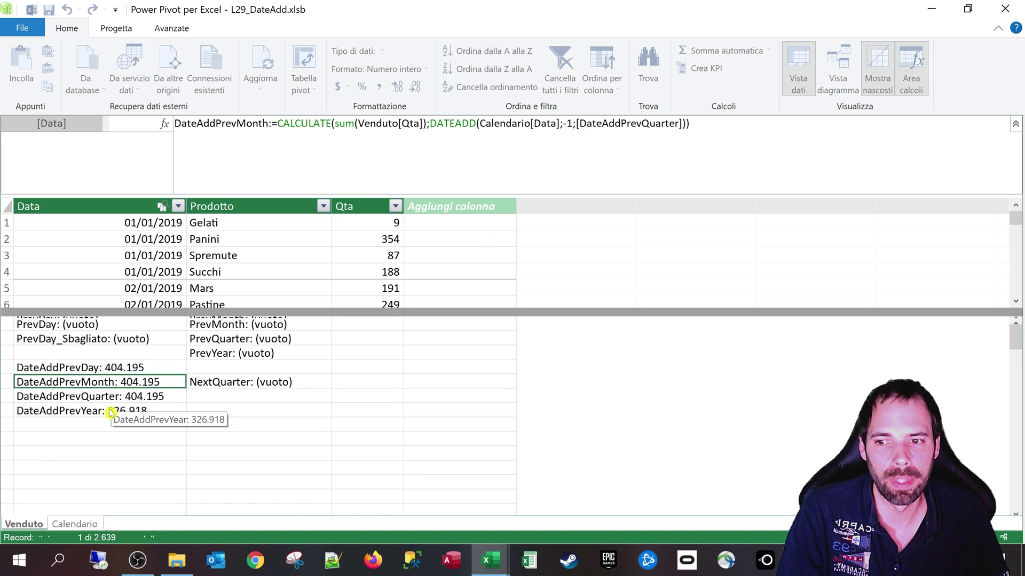
{"action": "left_click", "coordinate": [110, 407]}
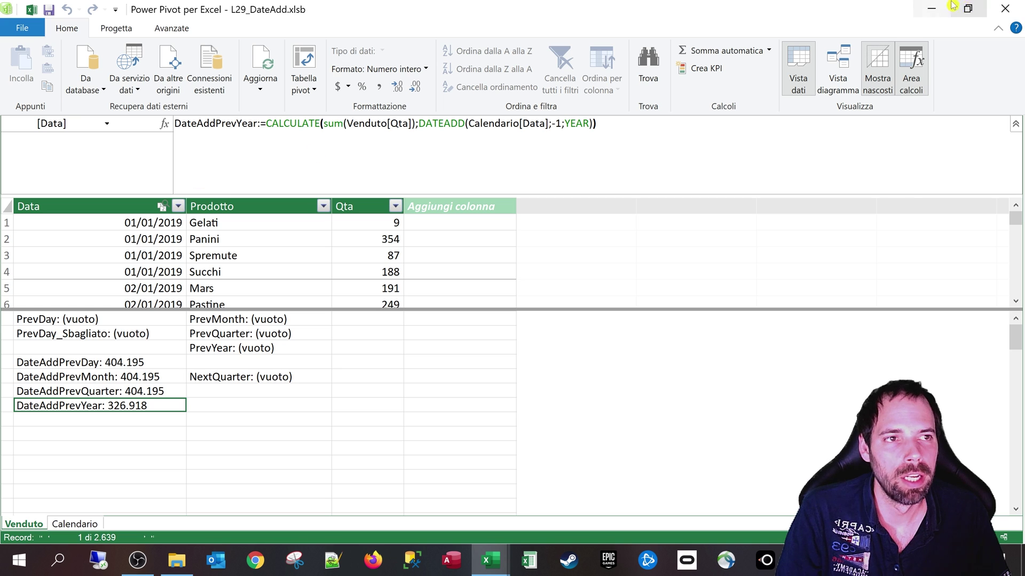
{"action": "left_click", "coordinate": [87, 364]}
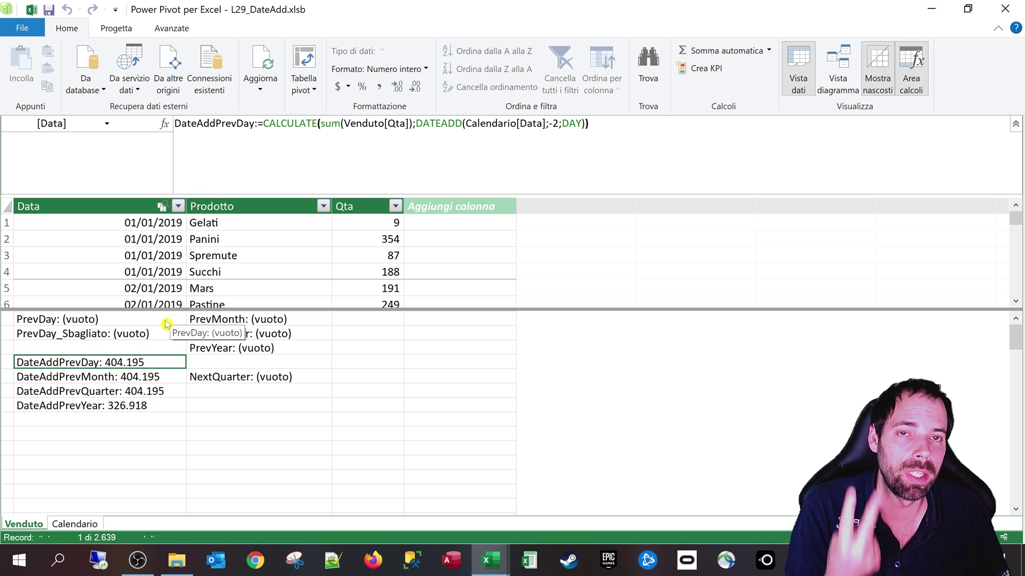
{"action": "left_click", "coordinate": [1005, 6]}
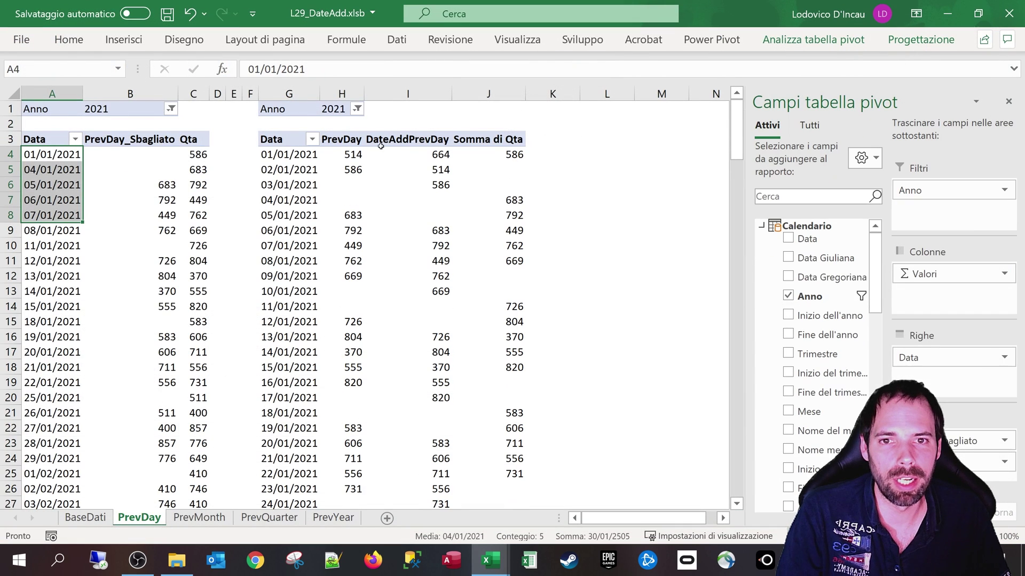
{"action": "left_click", "coordinate": [444, 185]}
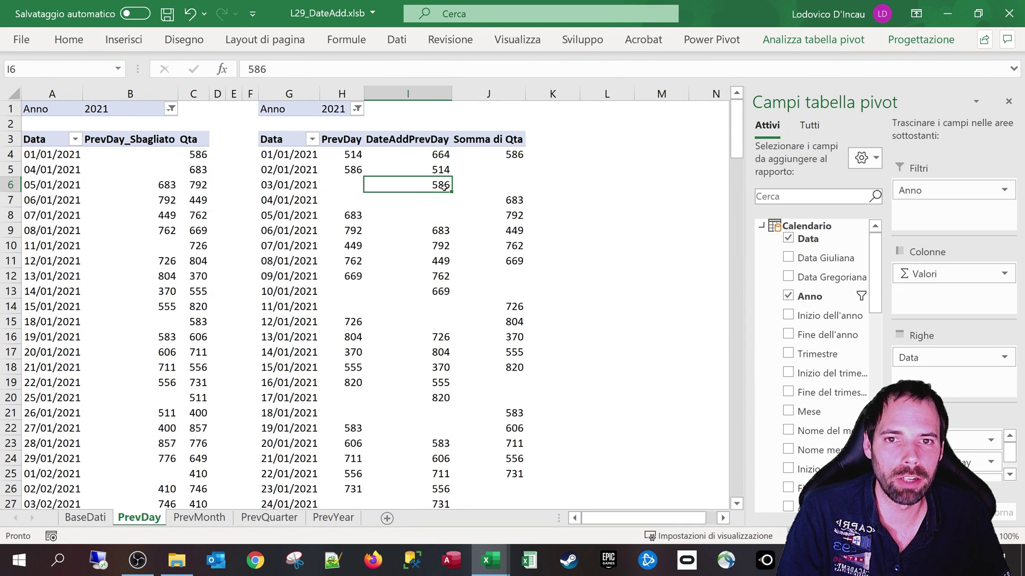
{"action": "left_click", "coordinate": [260, 187]}
{"action": "left_click", "coordinate": [443, 187]}
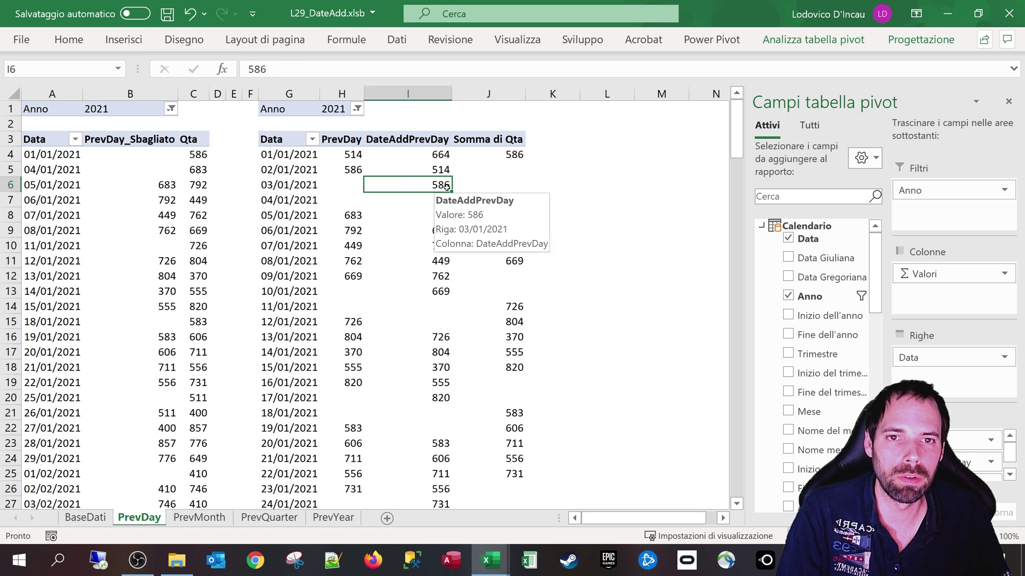
{"action": "left_click", "coordinate": [515, 153]}
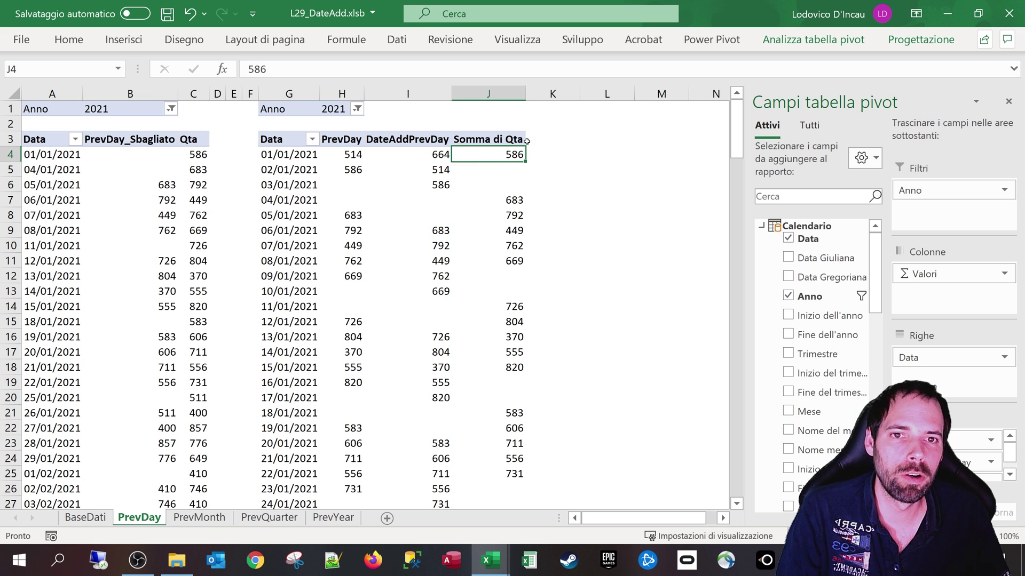
{"action": "left_click", "coordinate": [315, 154]}
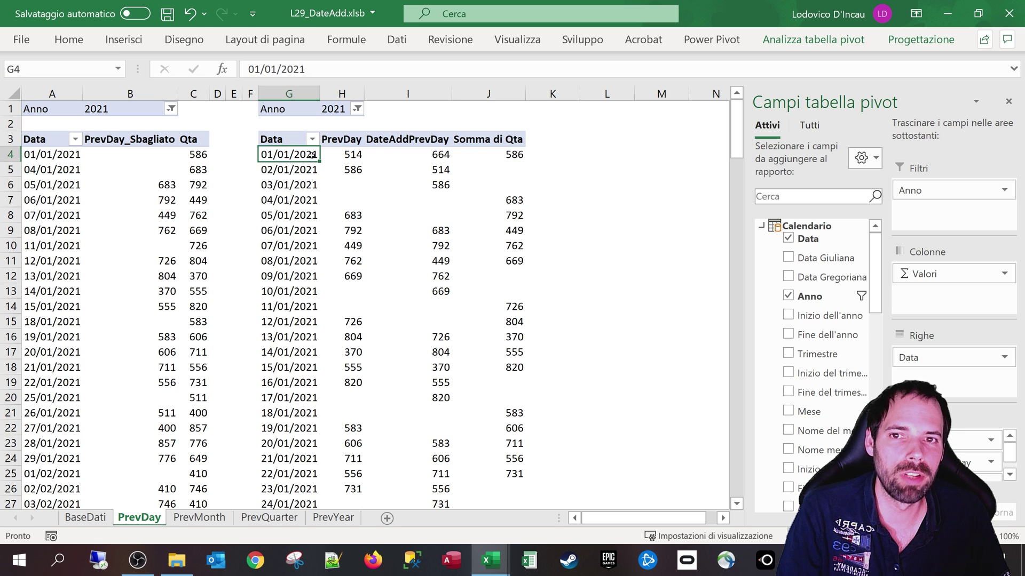
{"action": "left_click", "coordinate": [377, 162]}
{"action": "left_click", "coordinate": [342, 141]}
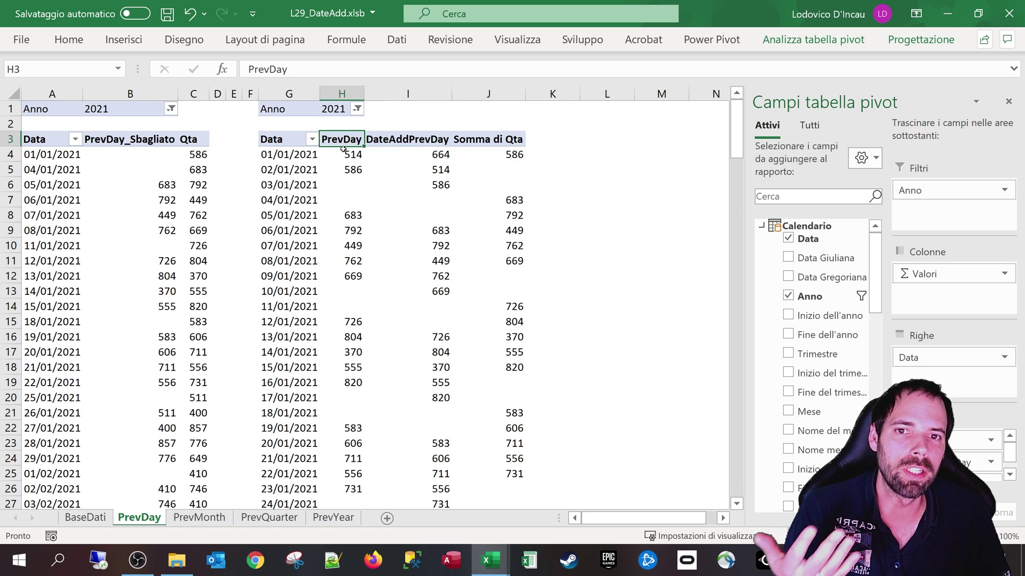
{"action": "mouse_move", "coordinate": [408, 199]}
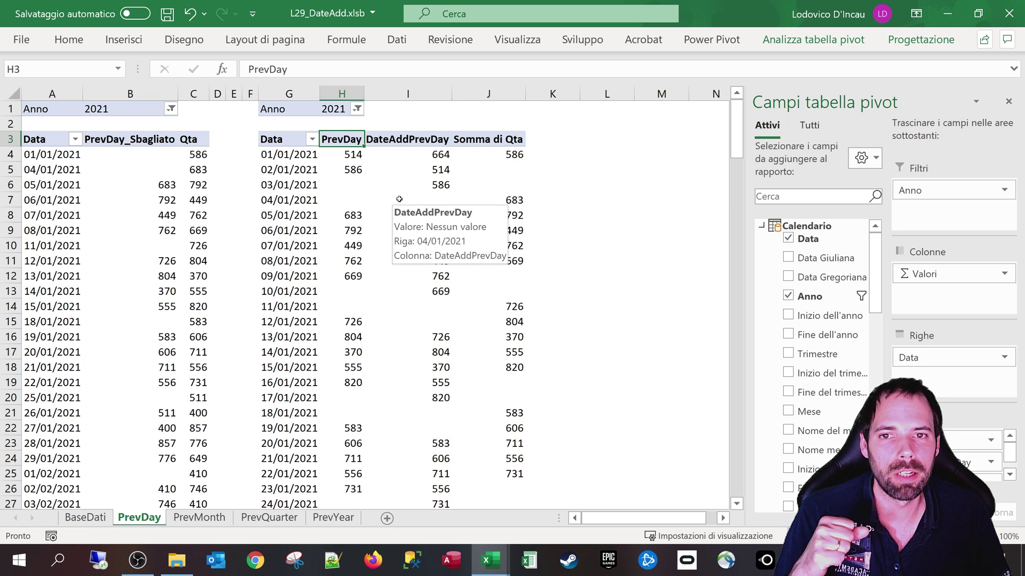
{"action": "left_click", "coordinate": [429, 170]}
{"action": "left_click", "coordinate": [443, 184]}
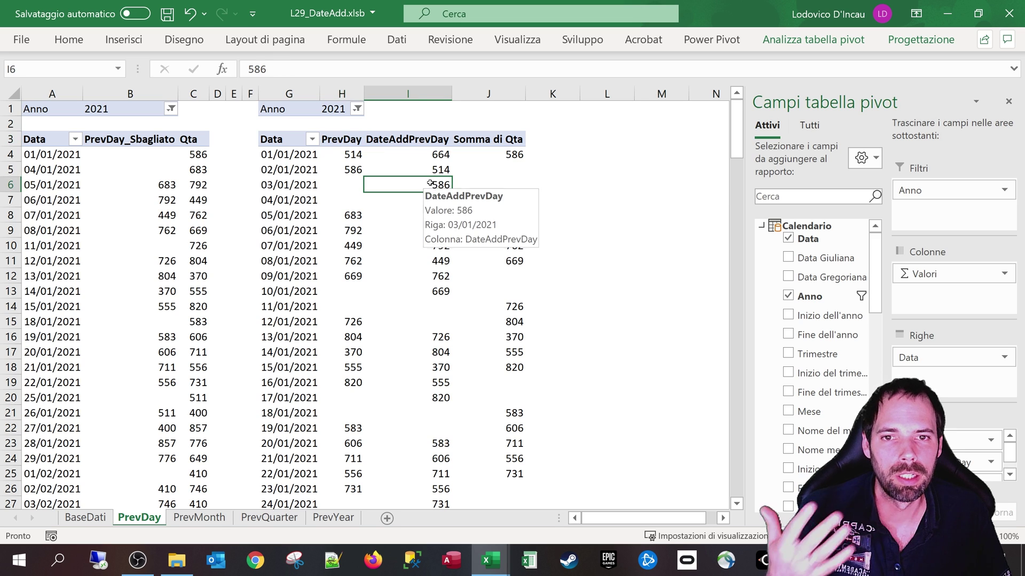
{"action": "left_click", "coordinate": [439, 170]}
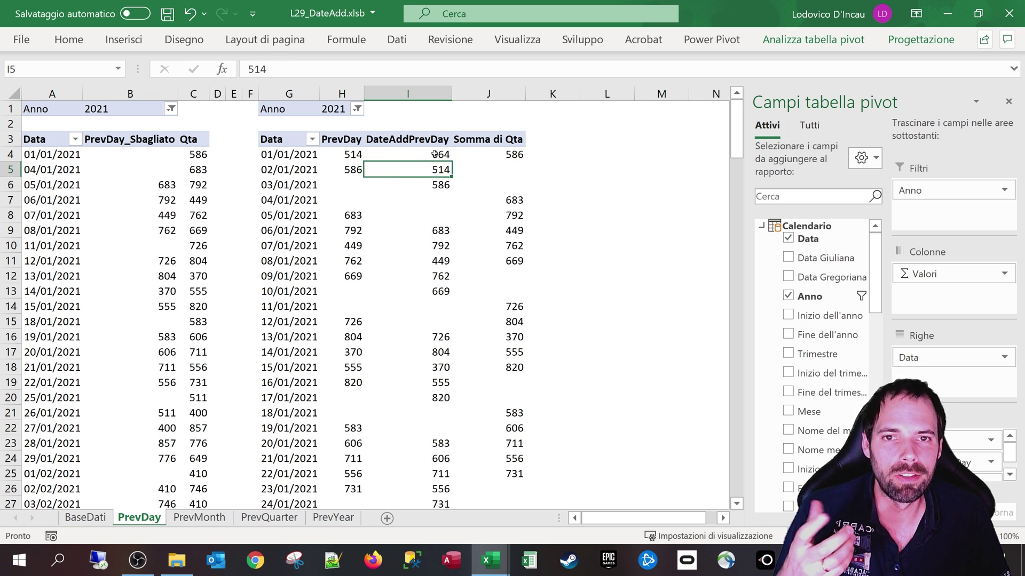
{"action": "left_click", "coordinate": [430, 154]}
{"action": "left_click", "coordinate": [407, 183]}
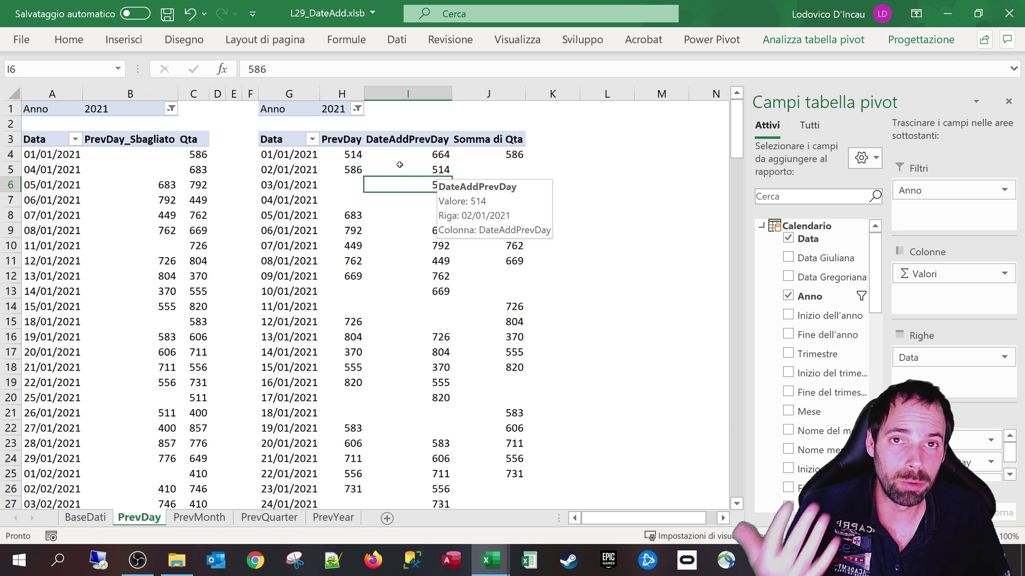
{"action": "left_click", "coordinate": [278, 143]}
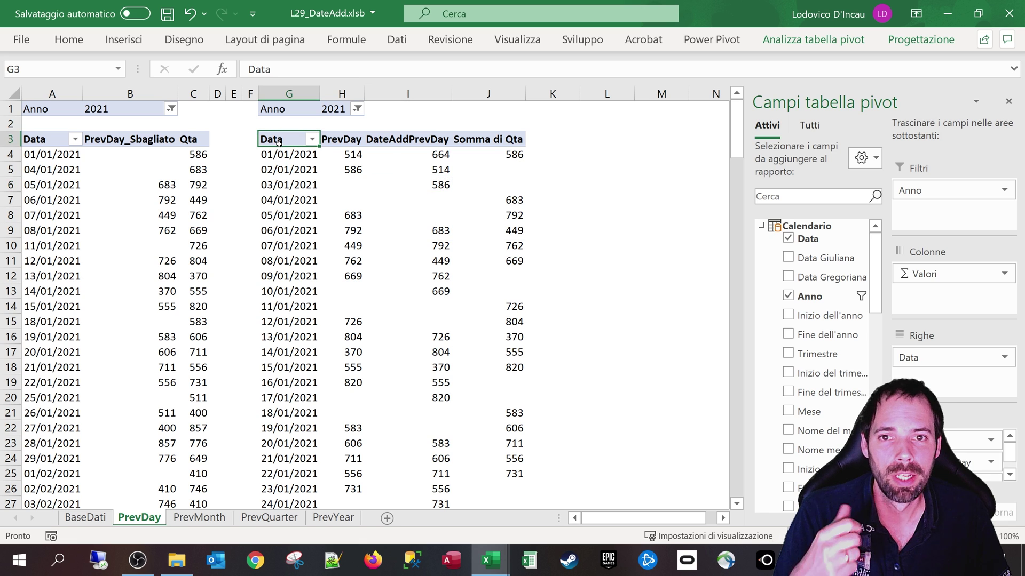